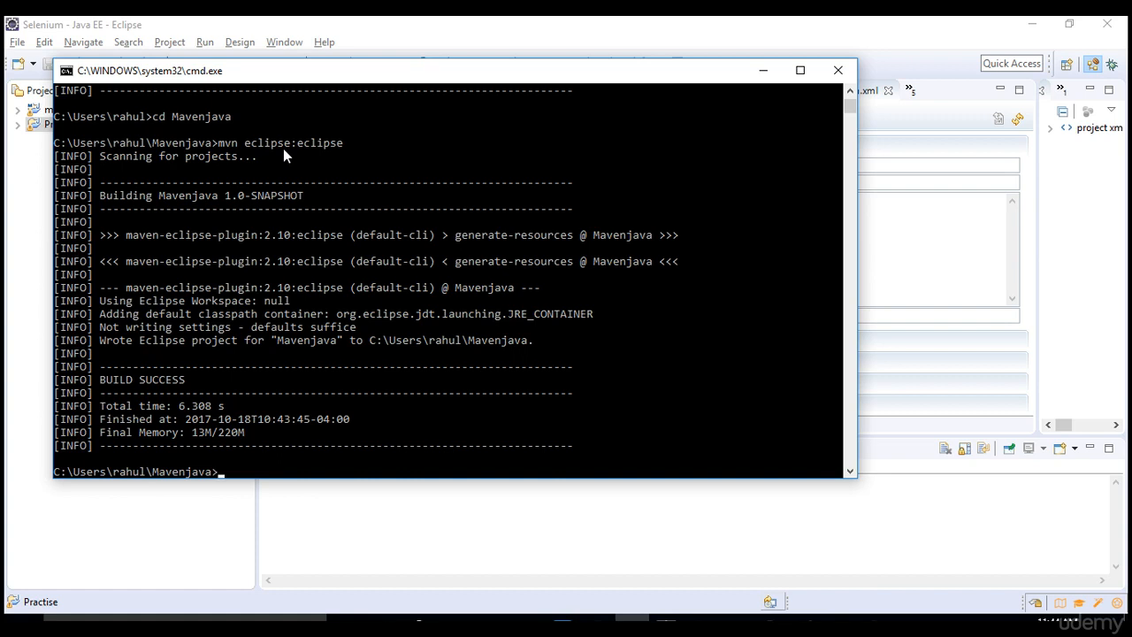
- Switch to the browser and review the overview on the Eclipse Maven Integration project page
click(144, 548)
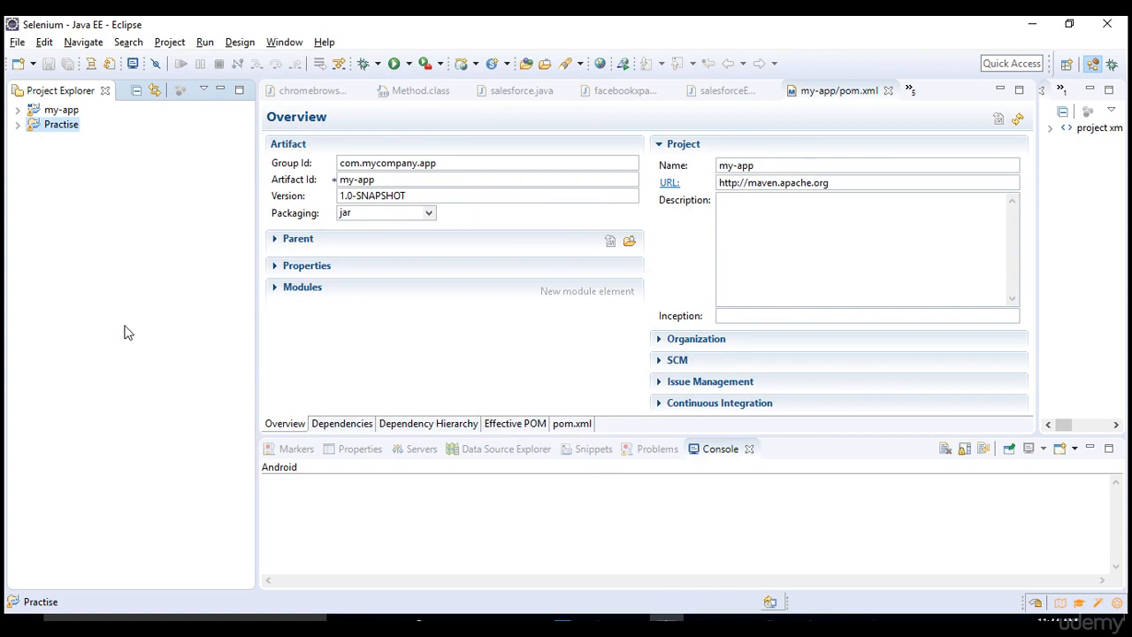
click(129, 164)
click(875, 623)
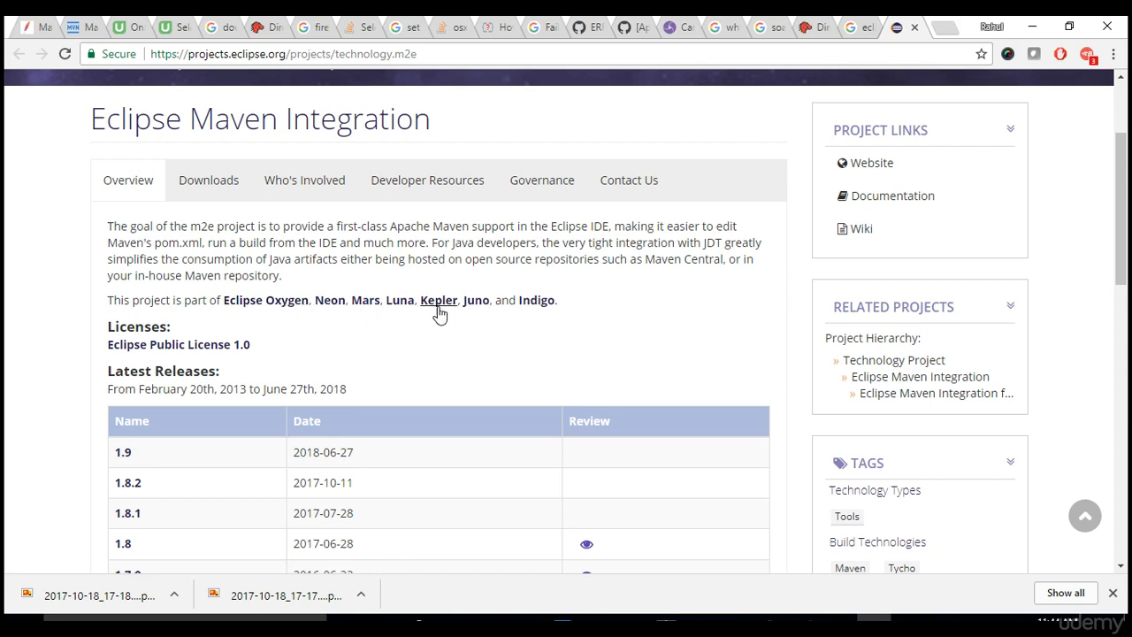
click(298, 306)
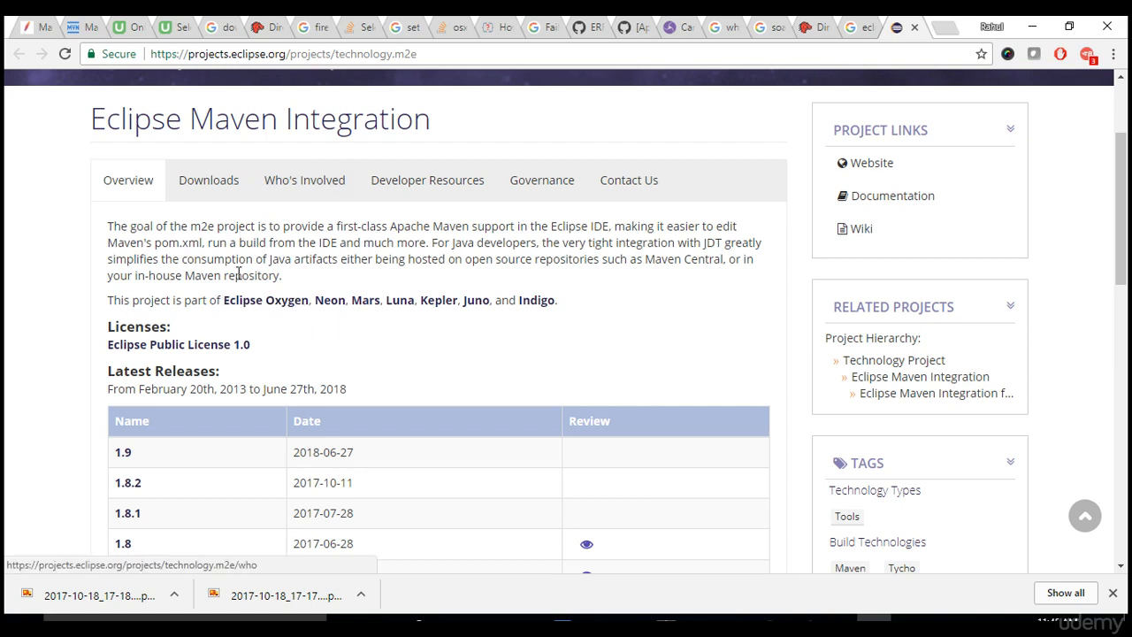
- Return to Eclipse and look for the Maven category in the Preferences
key(alt+Tab)
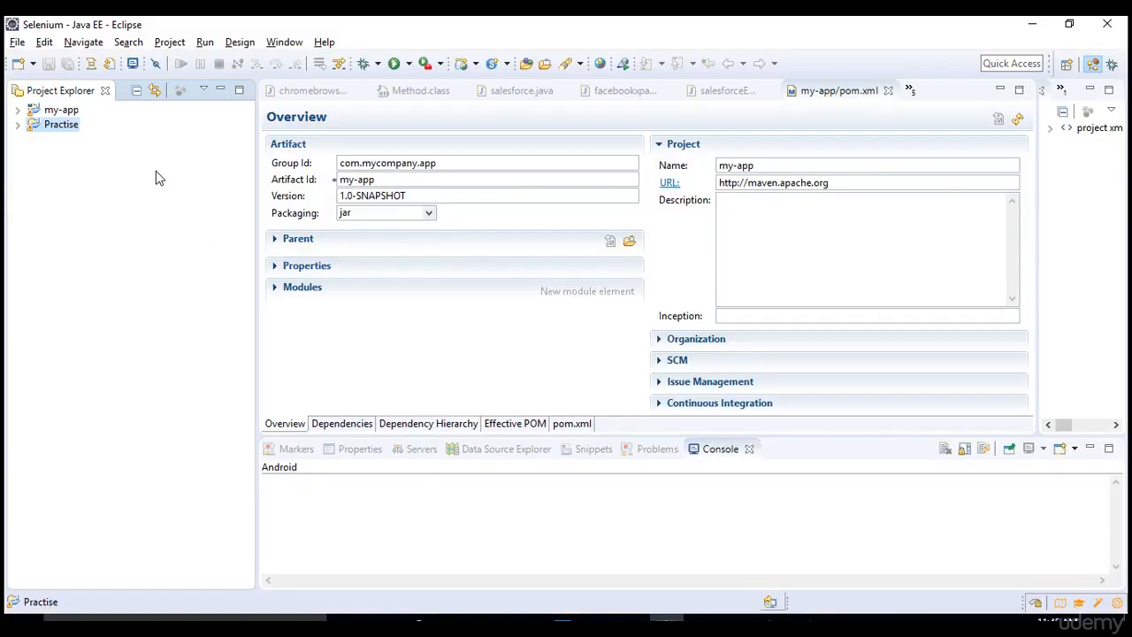
click(324, 42)
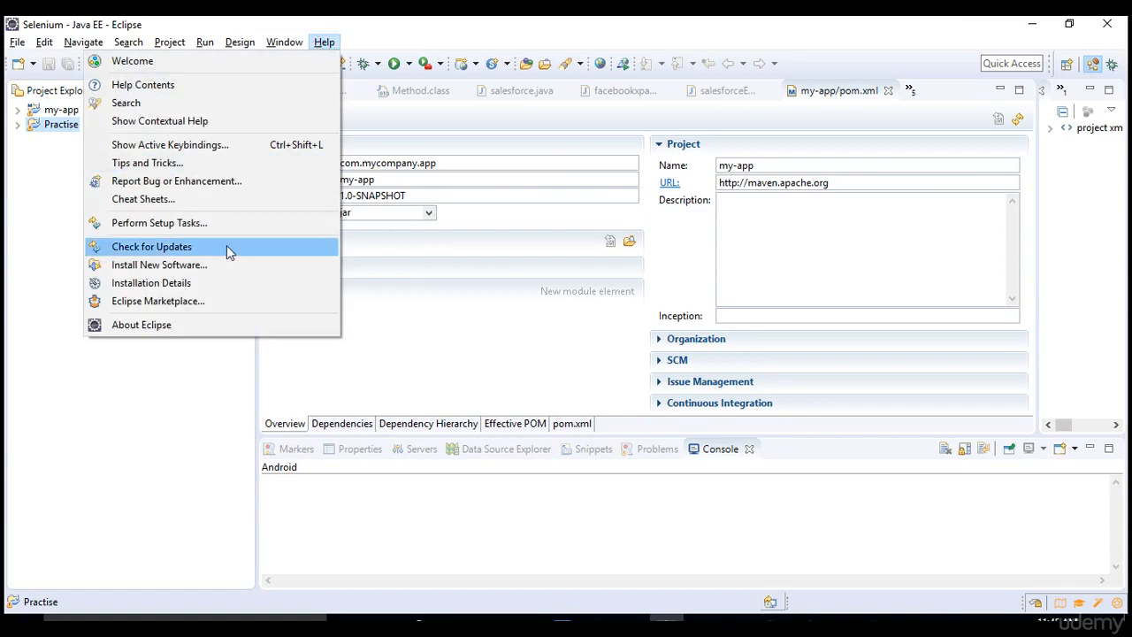
mouse_move(289, 46)
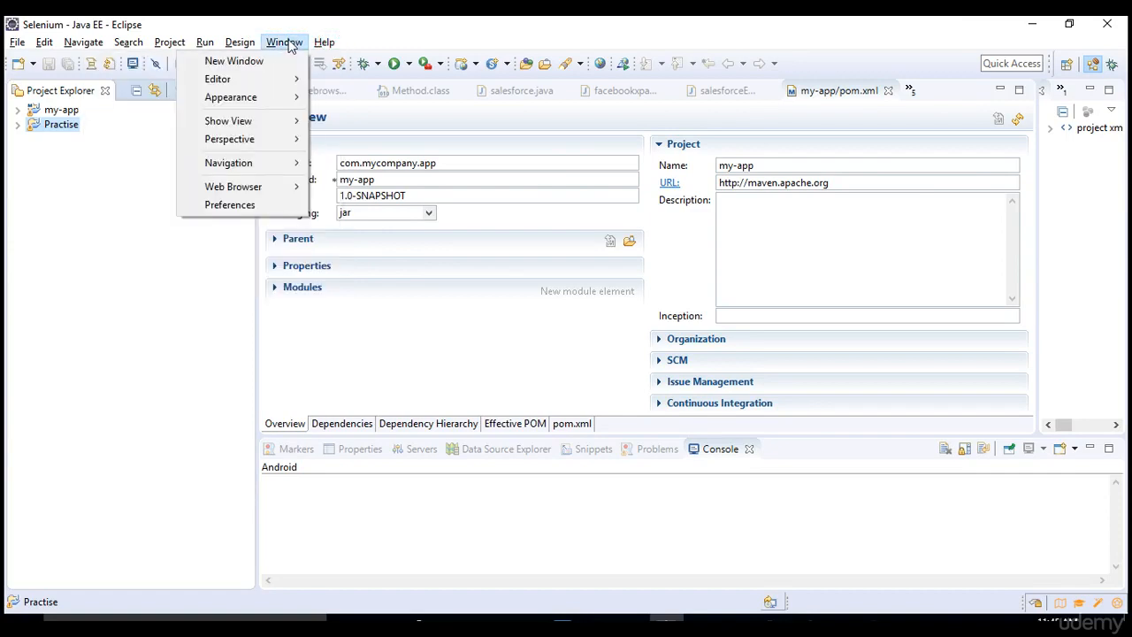
click(251, 205)
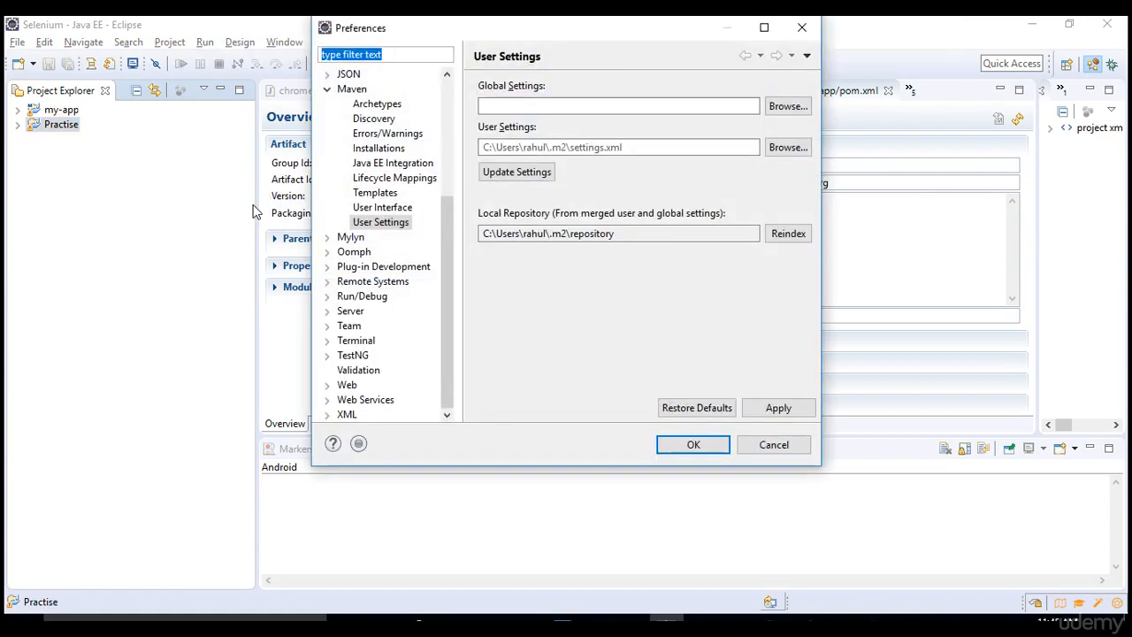
click(329, 89)
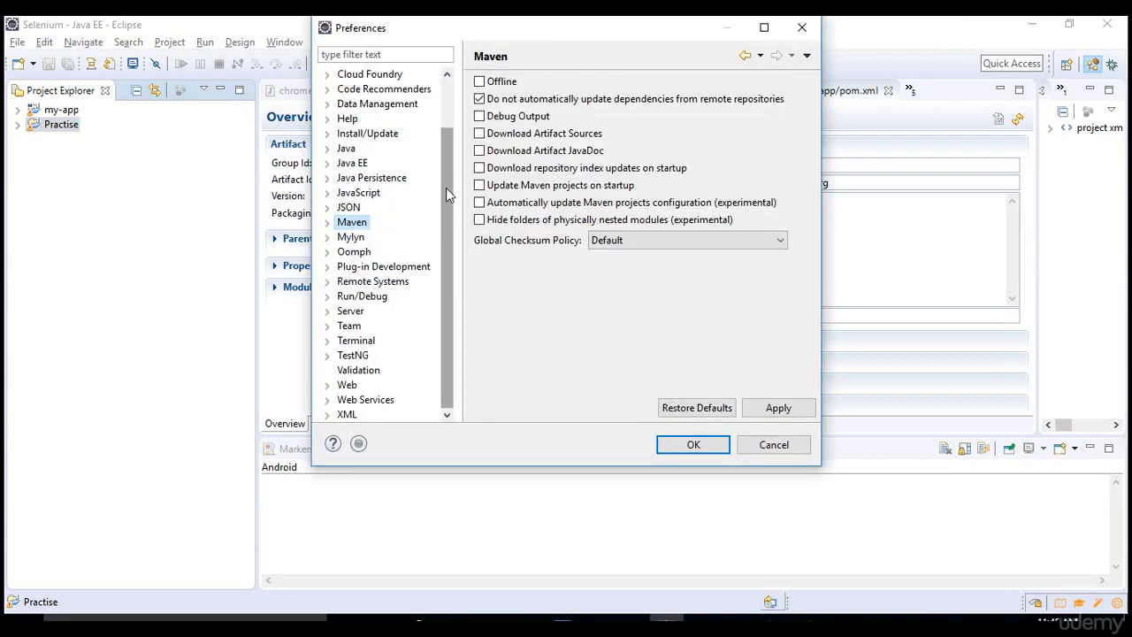
scroll(445, 189, up, 2)
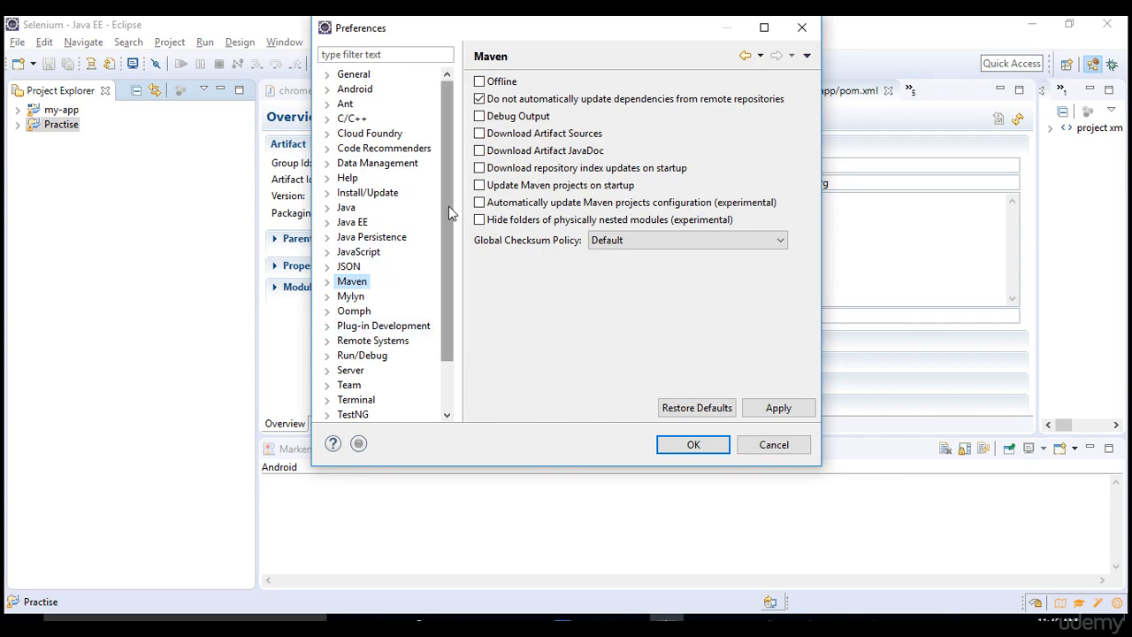
drag(448, 205, 450, 331)
- Check the Eclipse Maven Integration page in the browser again and cancel the Preferences in Eclipse
key(alt+Tab)
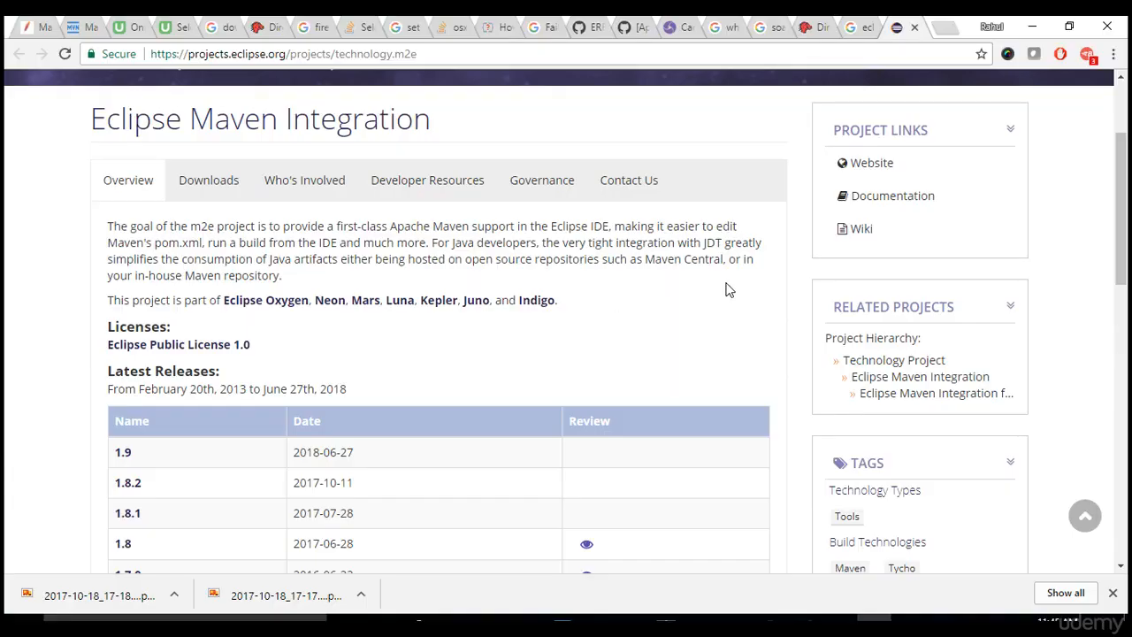
drag(1123, 138, 1126, 313)
key(alt+Tab)
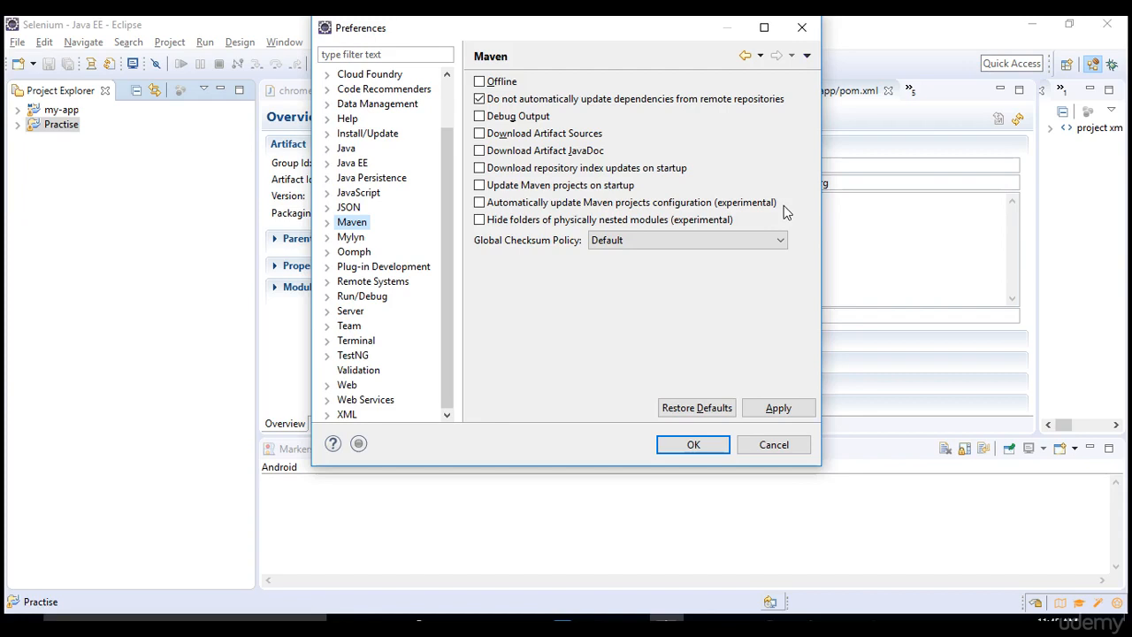
click(767, 445)
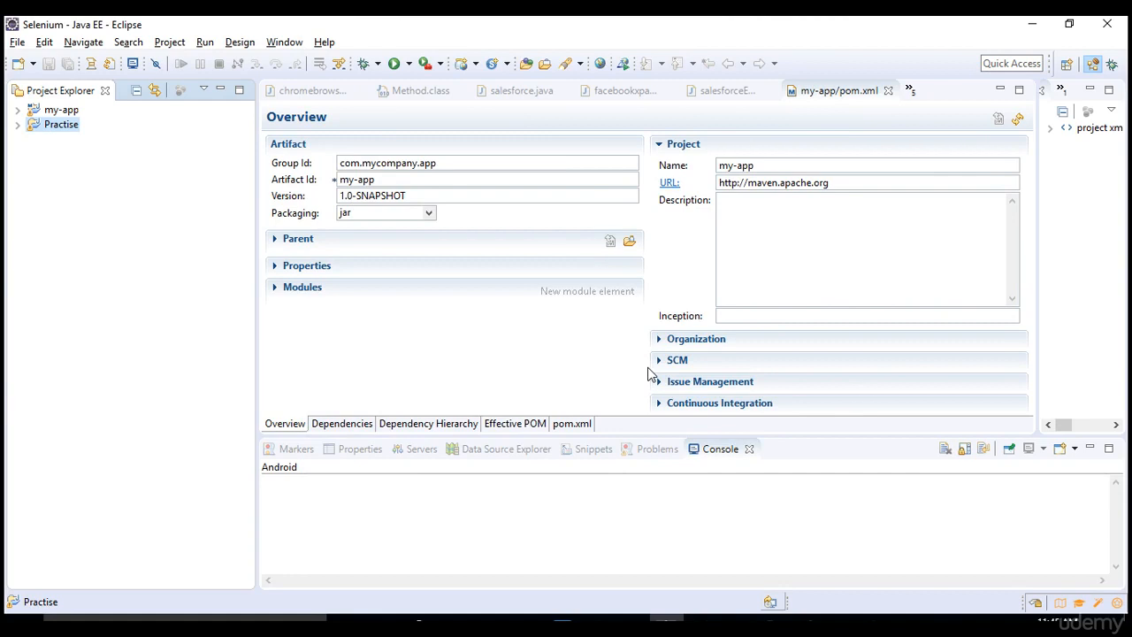
- Open the Maven User Settings page in the Eclipse Preferences
click(294, 49)
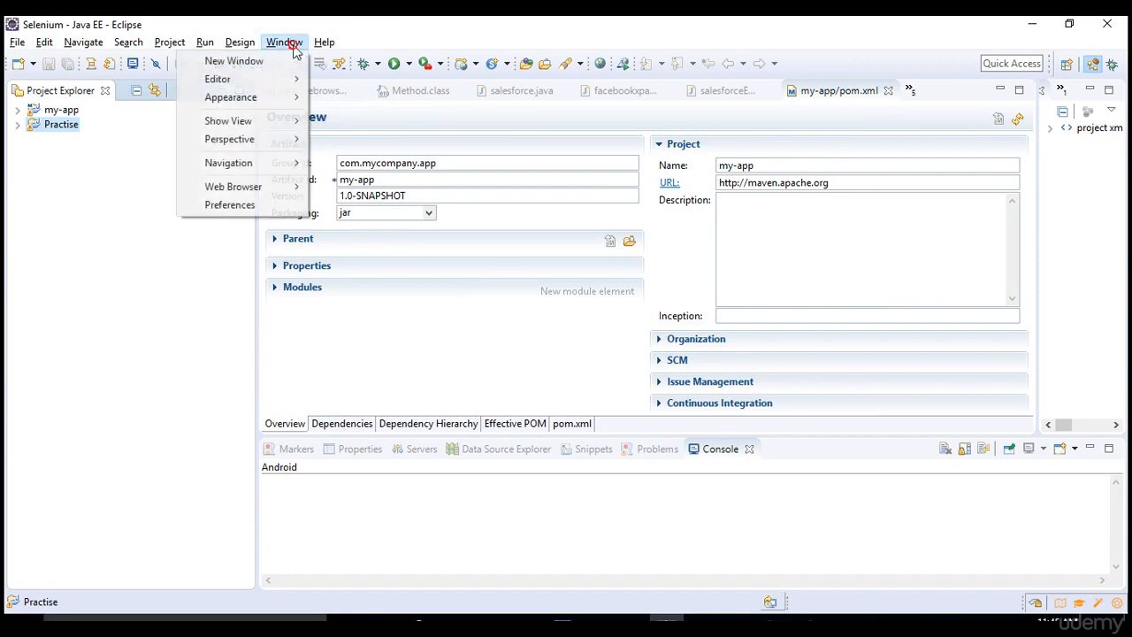
click(250, 206)
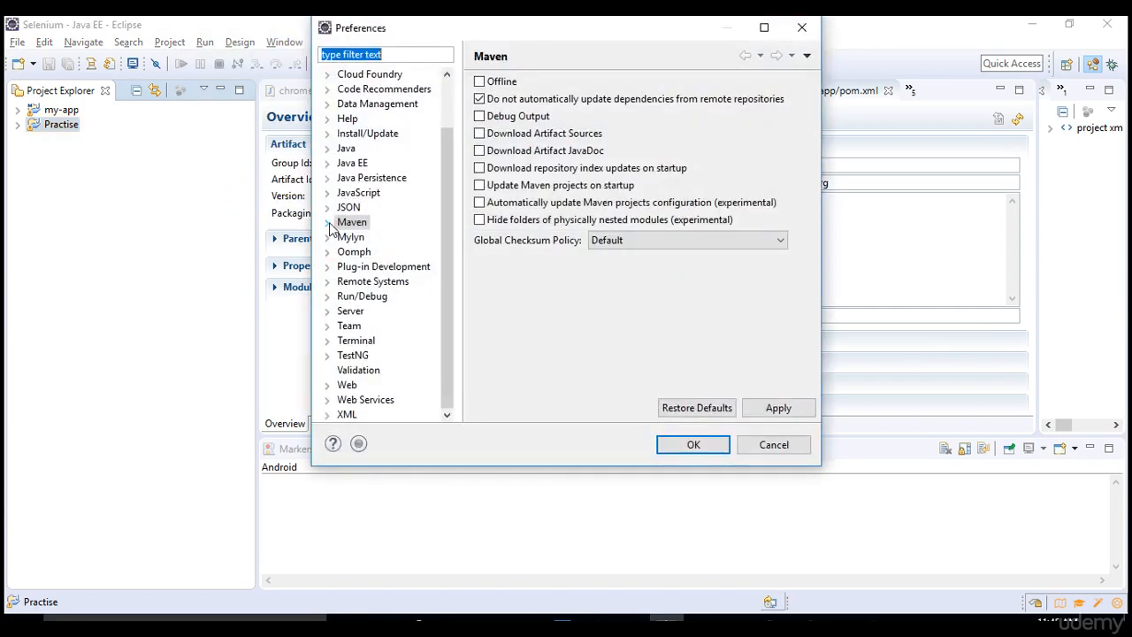
click(328, 223)
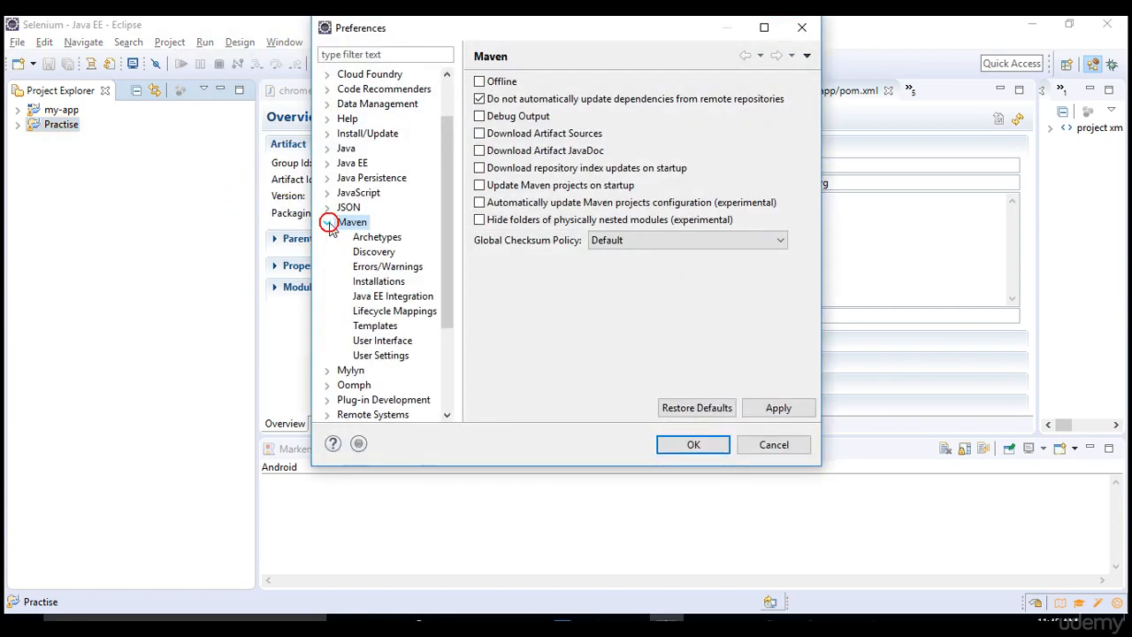
click(394, 358)
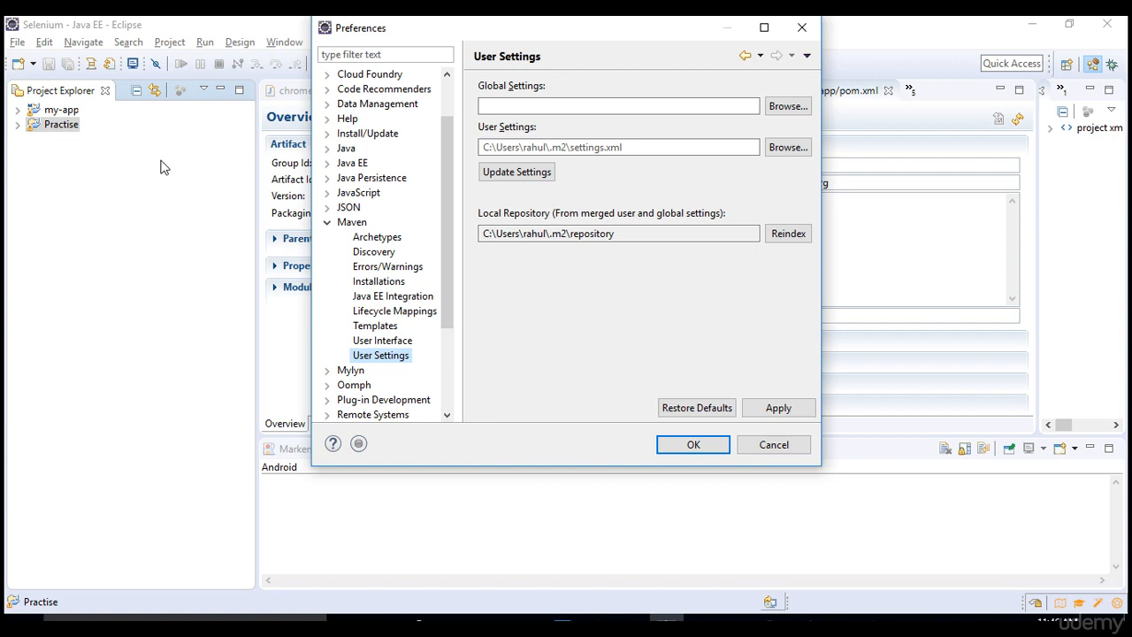
- Examine the .m2\repository path of the local Maven repository and cancel the Preferences
click(539, 233)
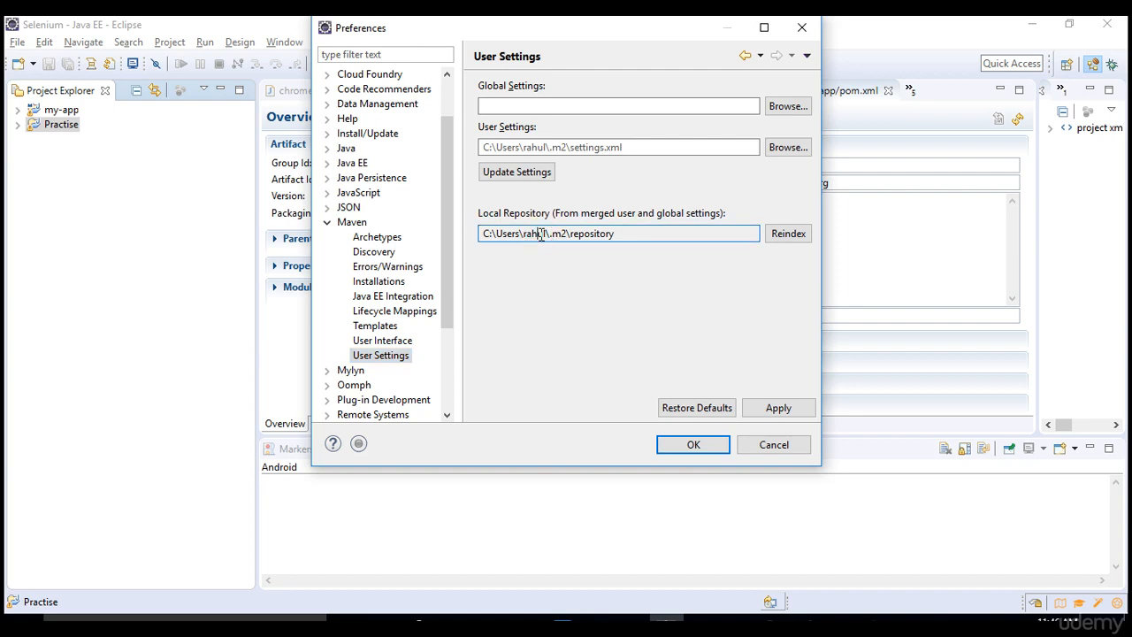
click(566, 232)
drag(566, 232, 551, 234)
double_click(535, 231)
click(534, 233)
drag(569, 233, 552, 233)
click(553, 233)
double_click(592, 233)
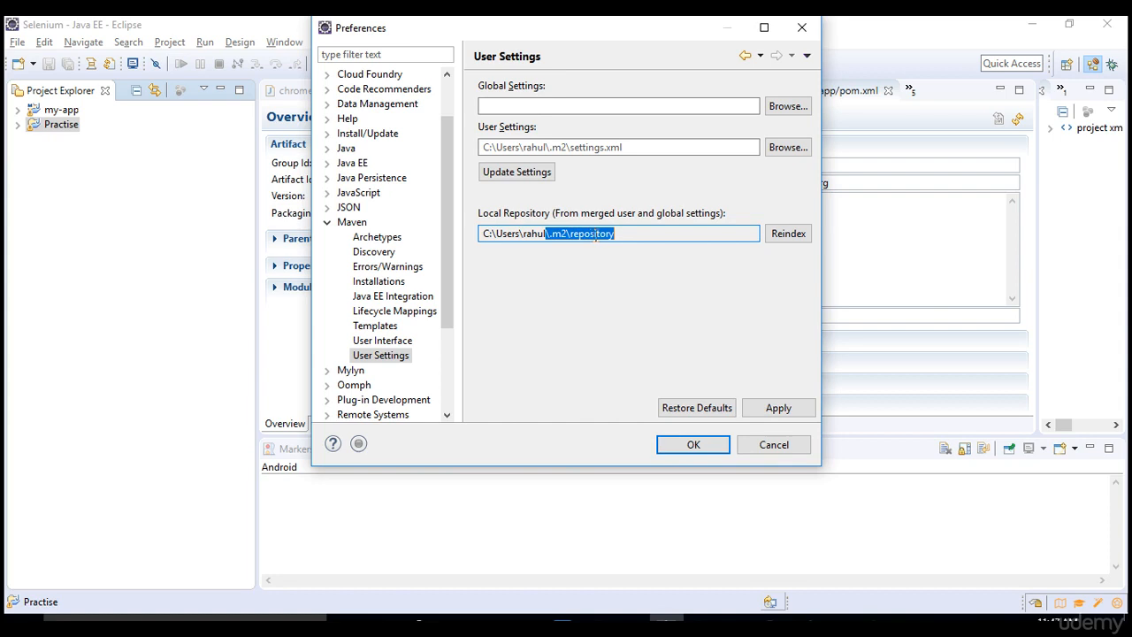
click(631, 234)
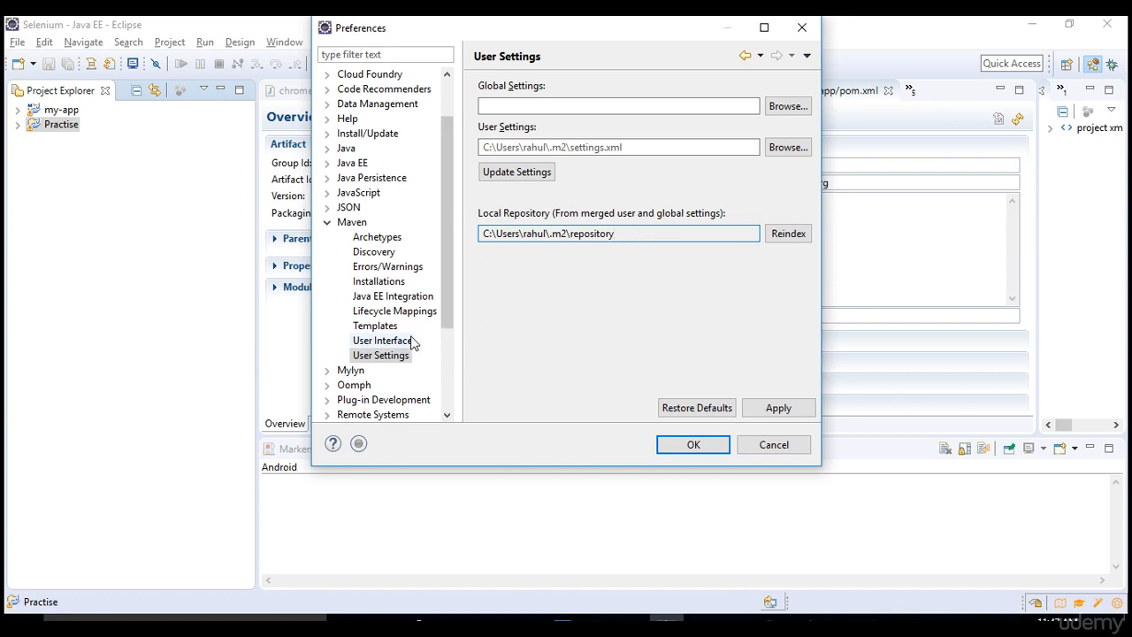
drag(629, 234, 459, 244)
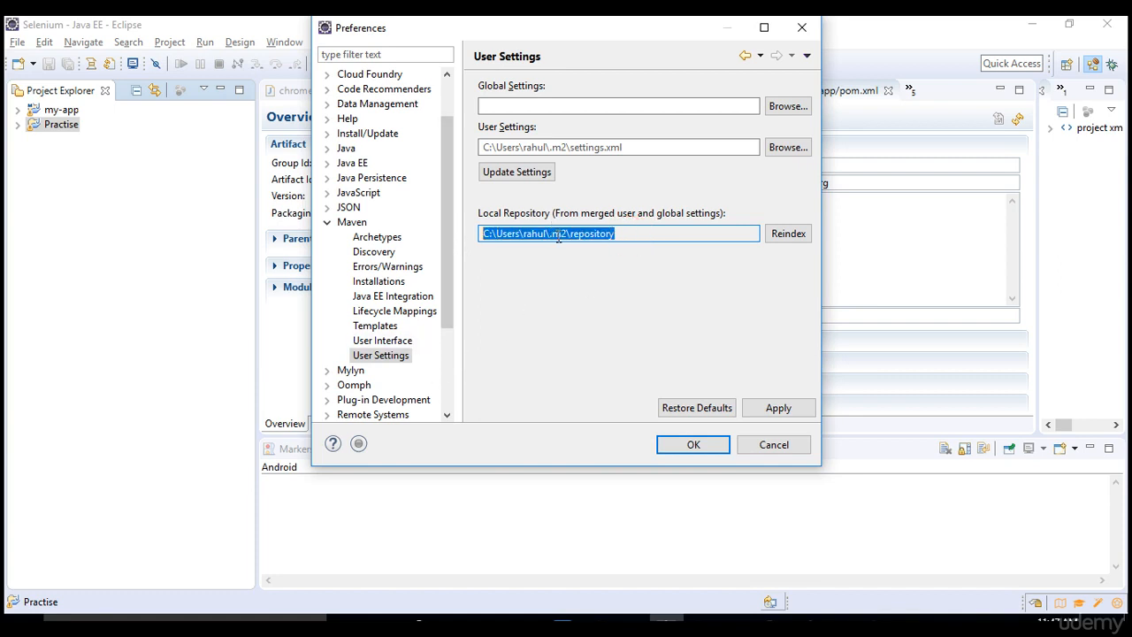
click(589, 233)
double_click(641, 233)
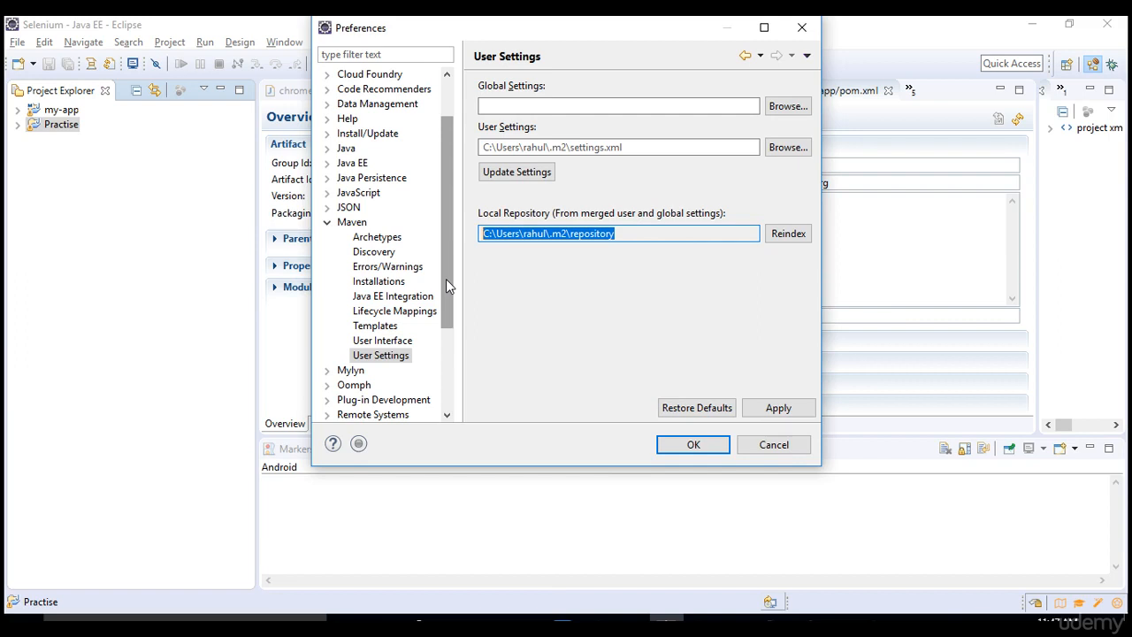
click(782, 446)
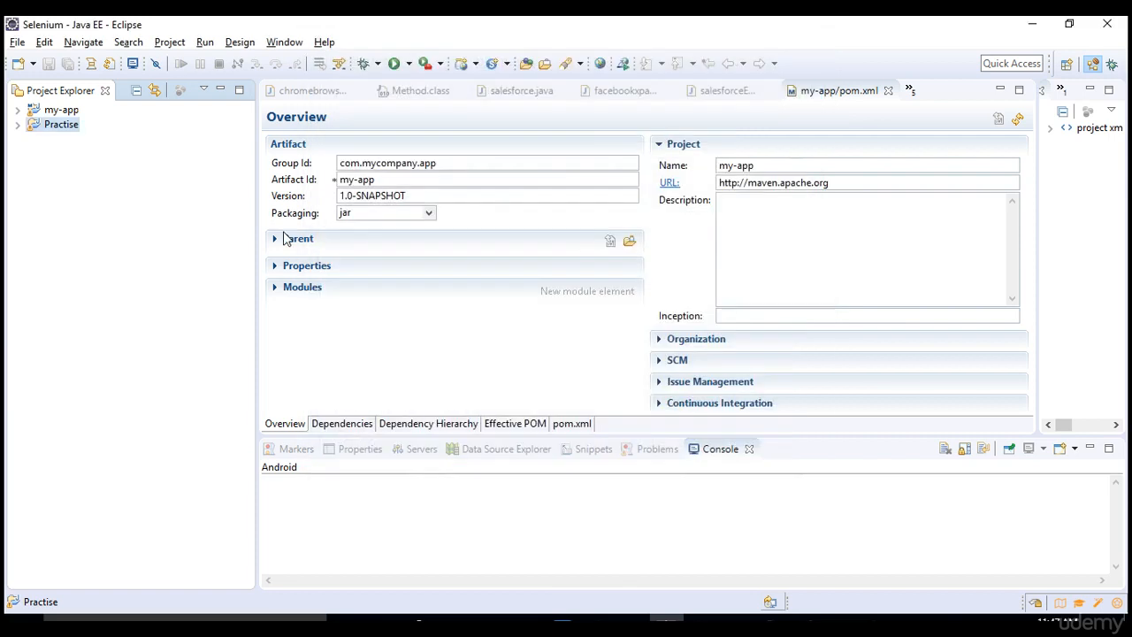
right_click(46, 129)
click(7, 369)
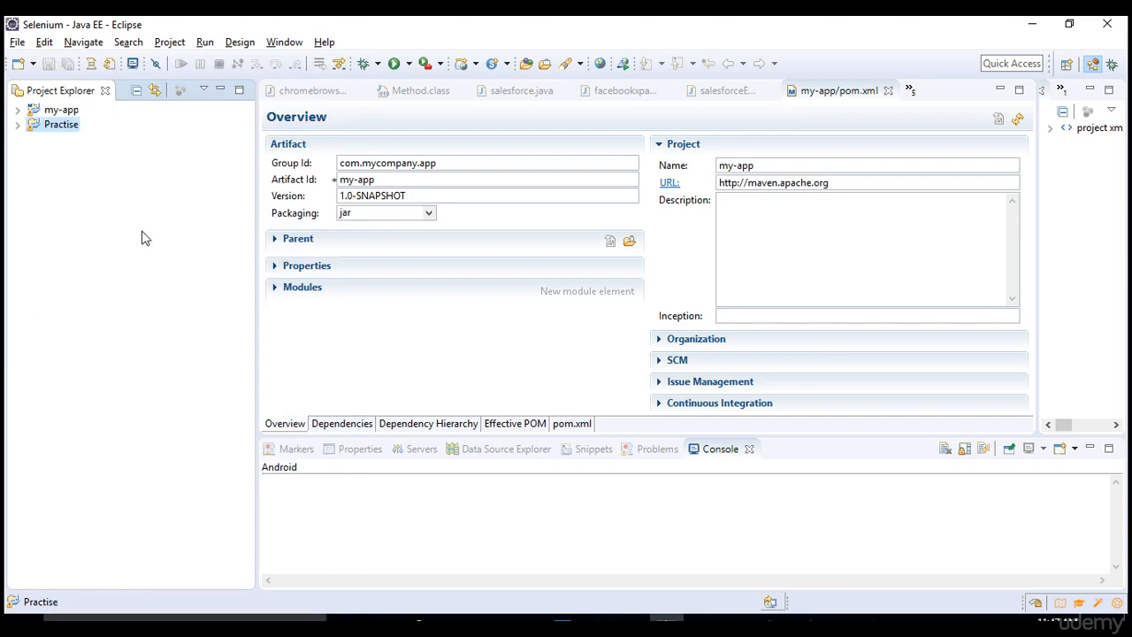
- Reopen the Maven User Settings, verify the user folder in the local repository path and confirm the Preferences
click(295, 44)
click(254, 207)
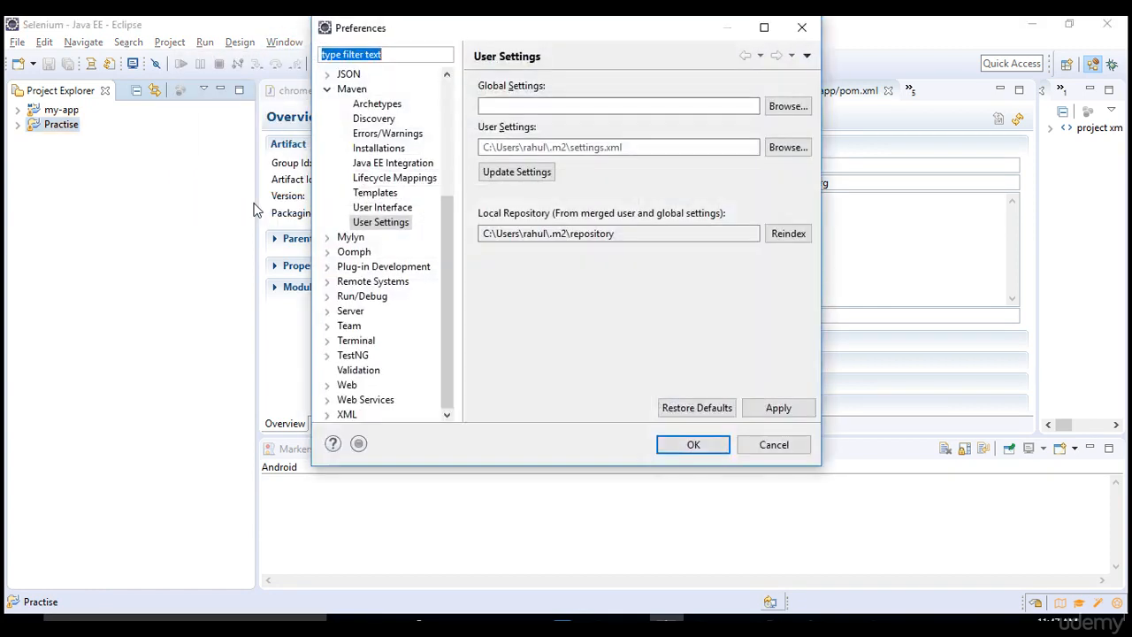
double_click(632, 229)
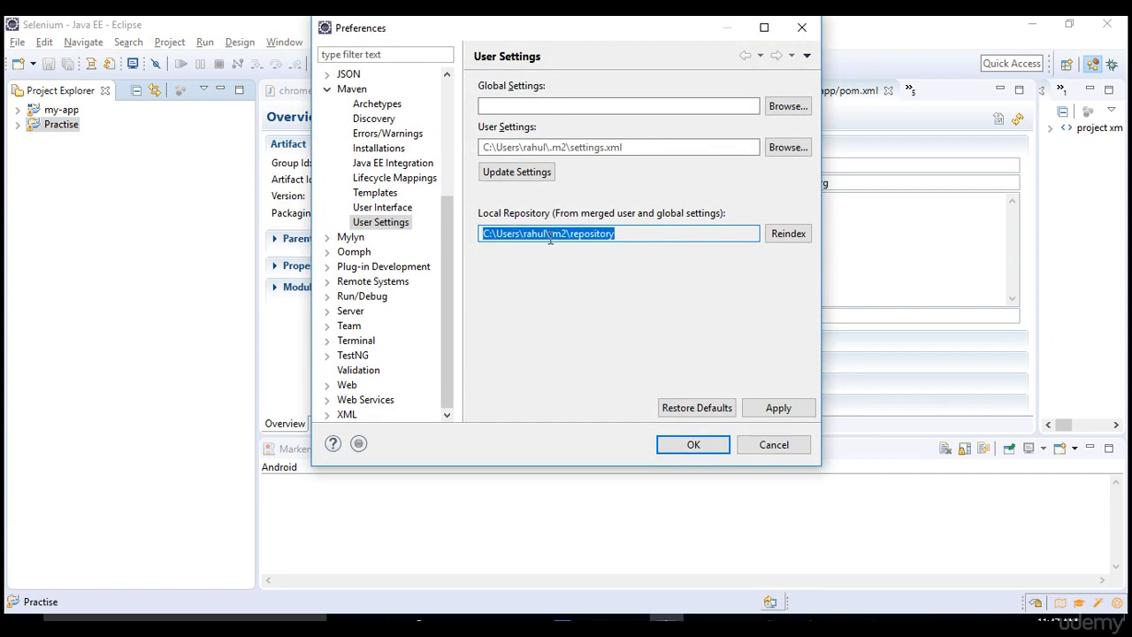
drag(519, 236, 545, 237)
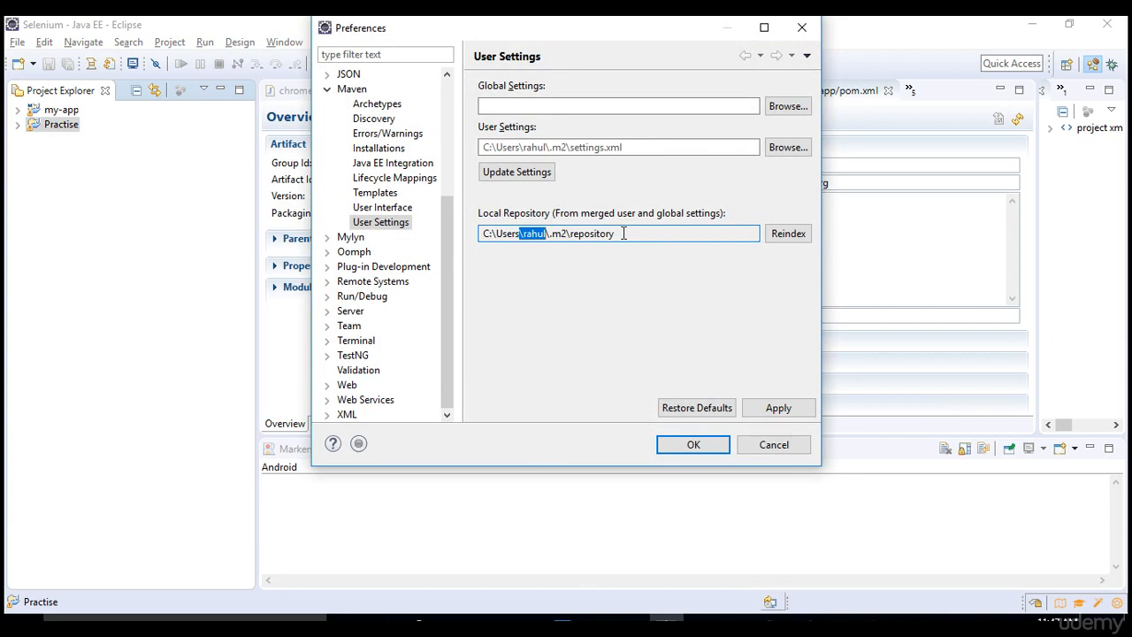
drag(619, 235, 493, 235)
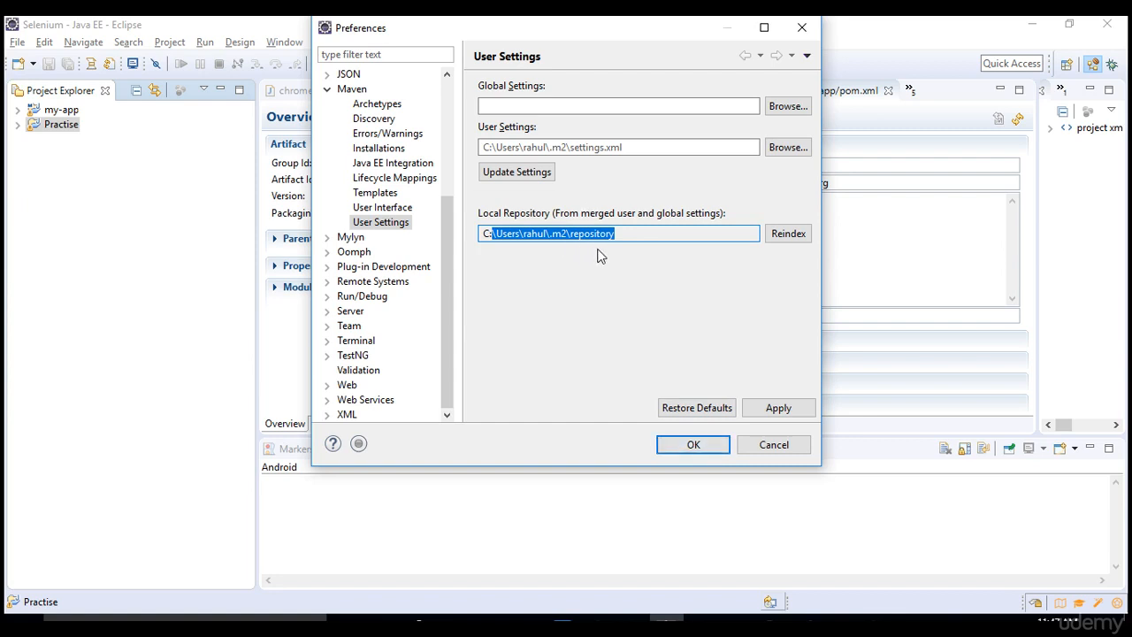
click(694, 445)
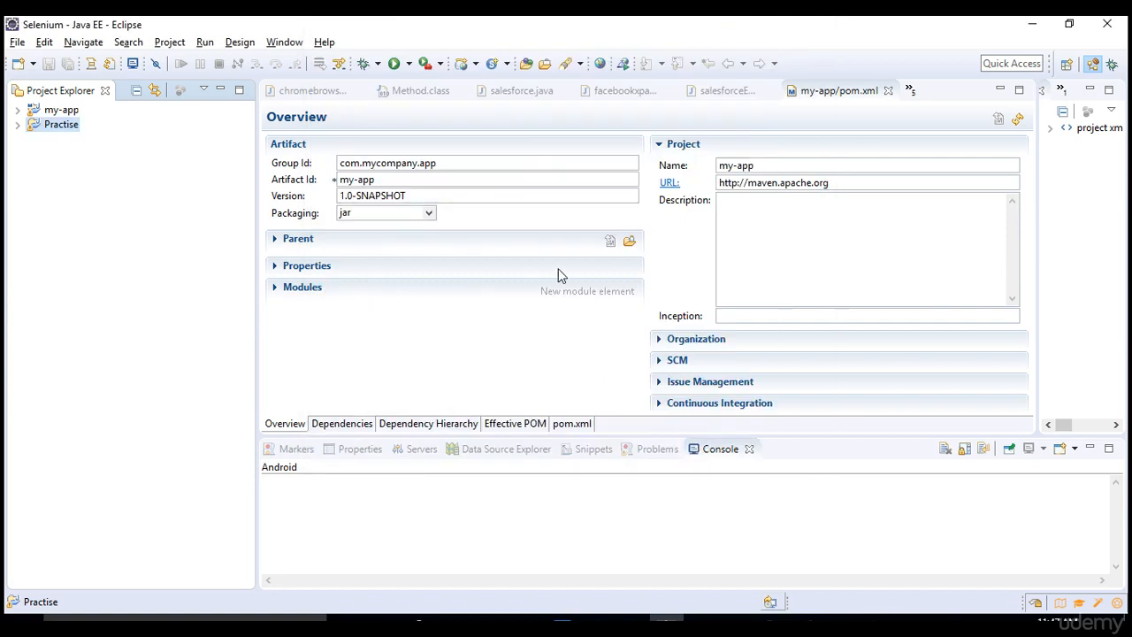
click(17, 43)
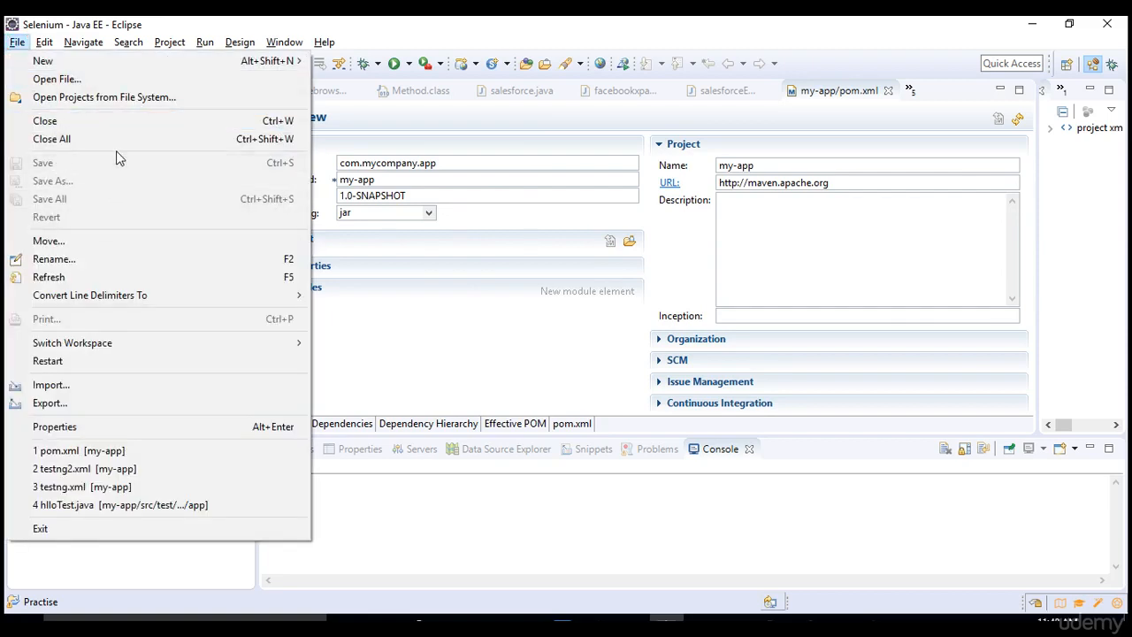
click(62, 384)
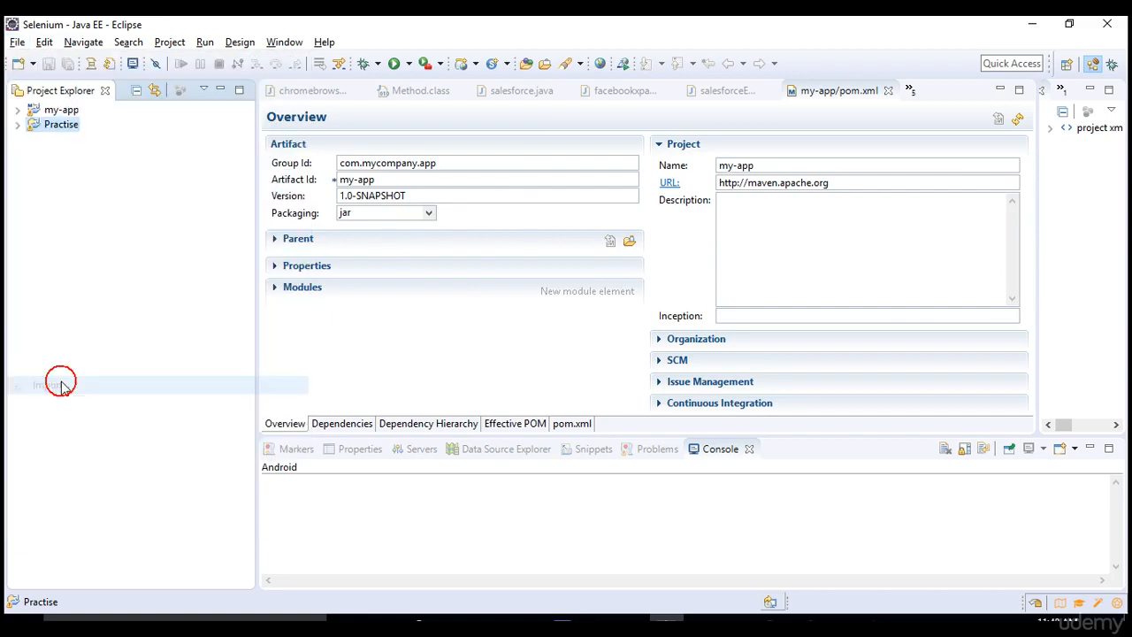
scroll(759, 250, up, 1)
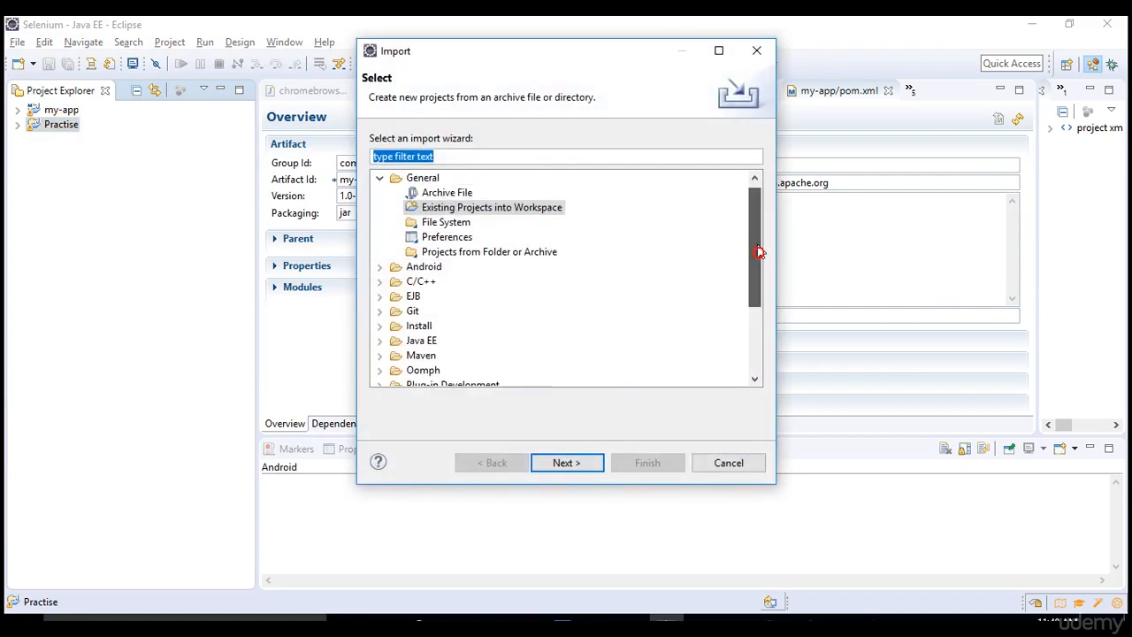
drag(757, 205, 763, 245)
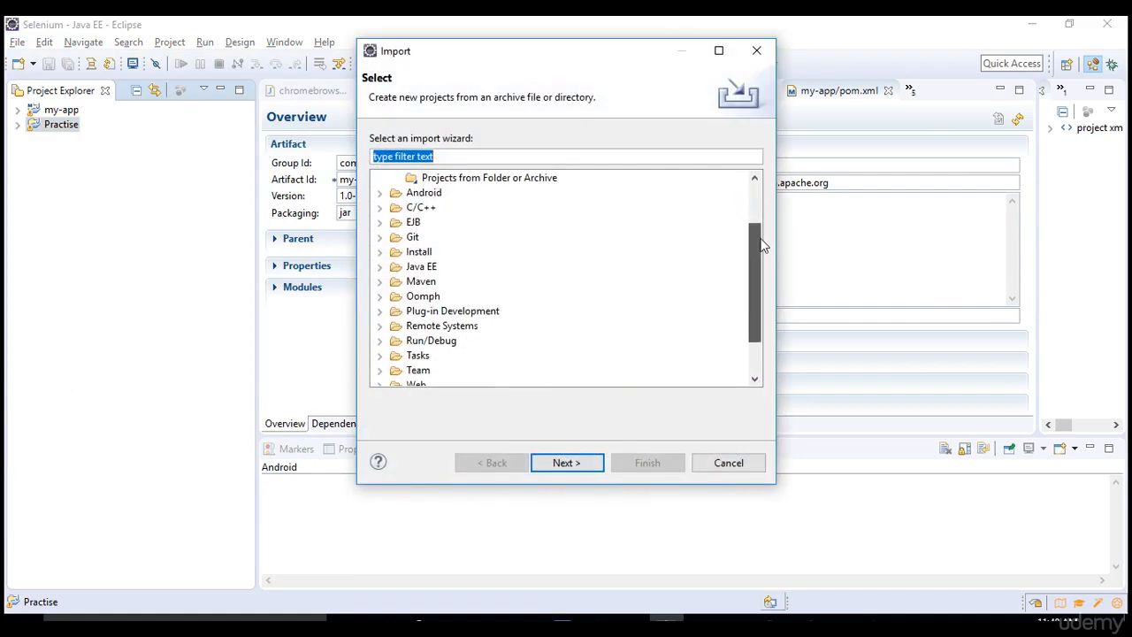
click(380, 282)
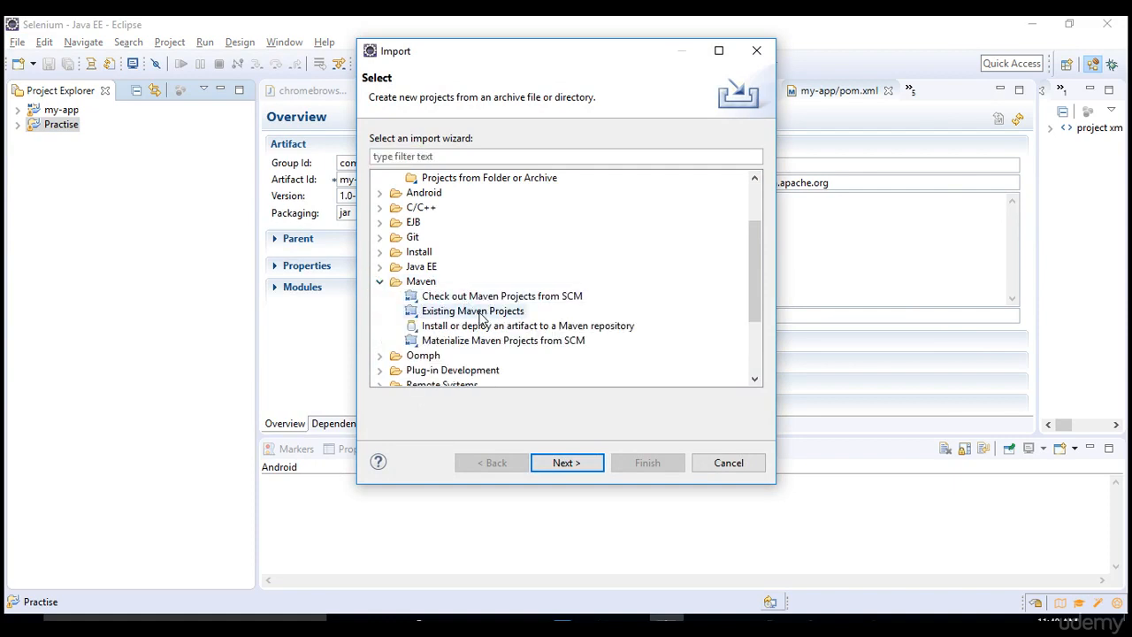
click(481, 314)
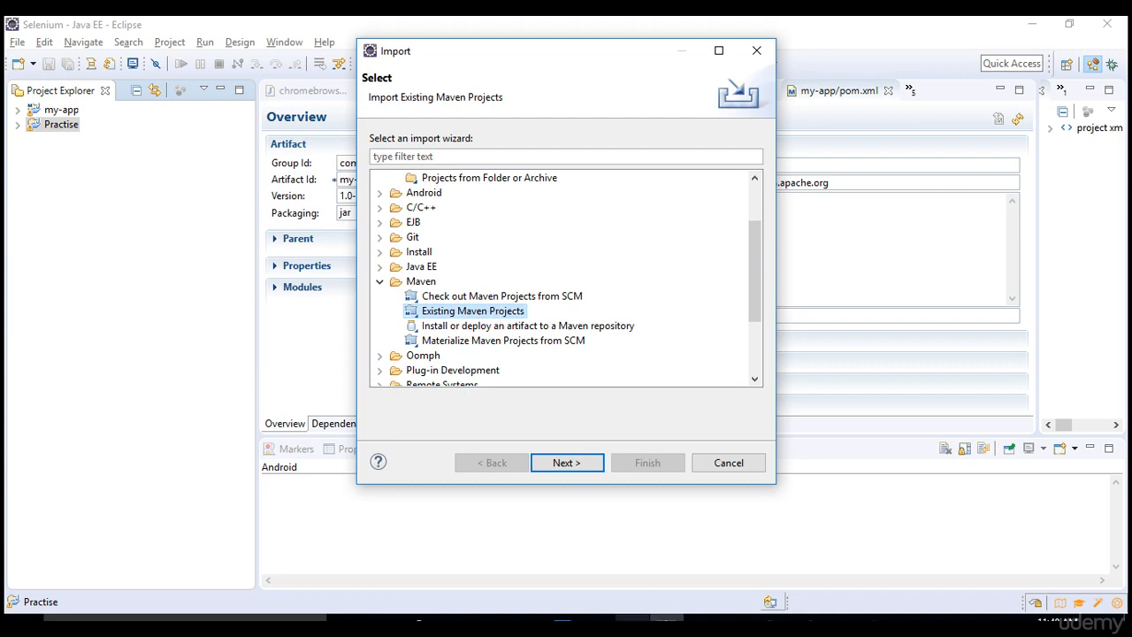
key(alt+Tab)
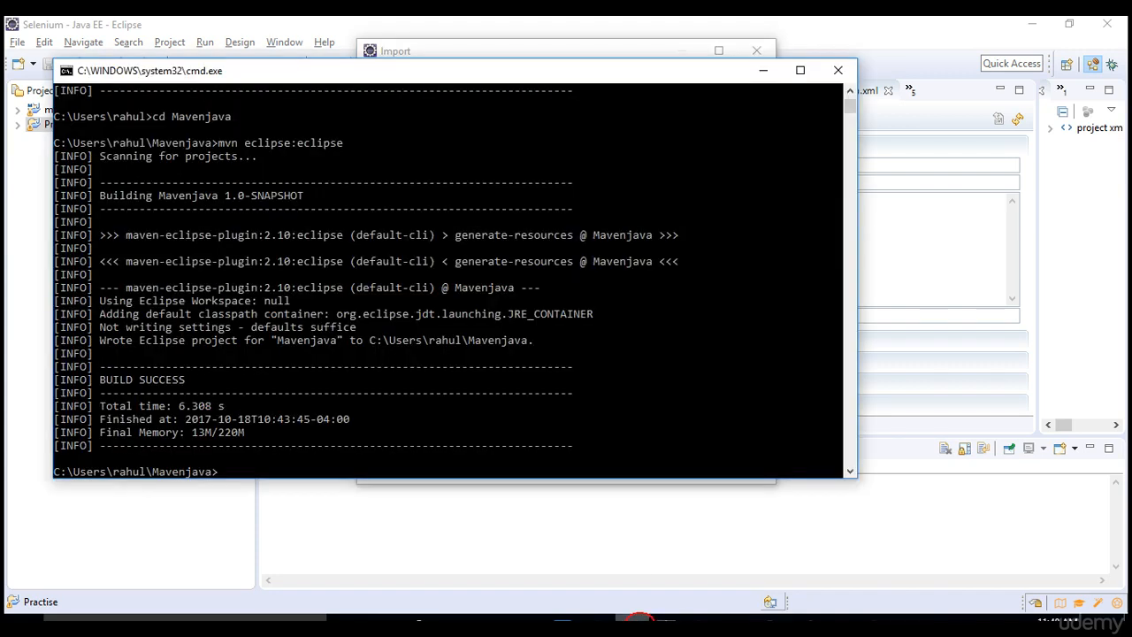
click(212, 498)
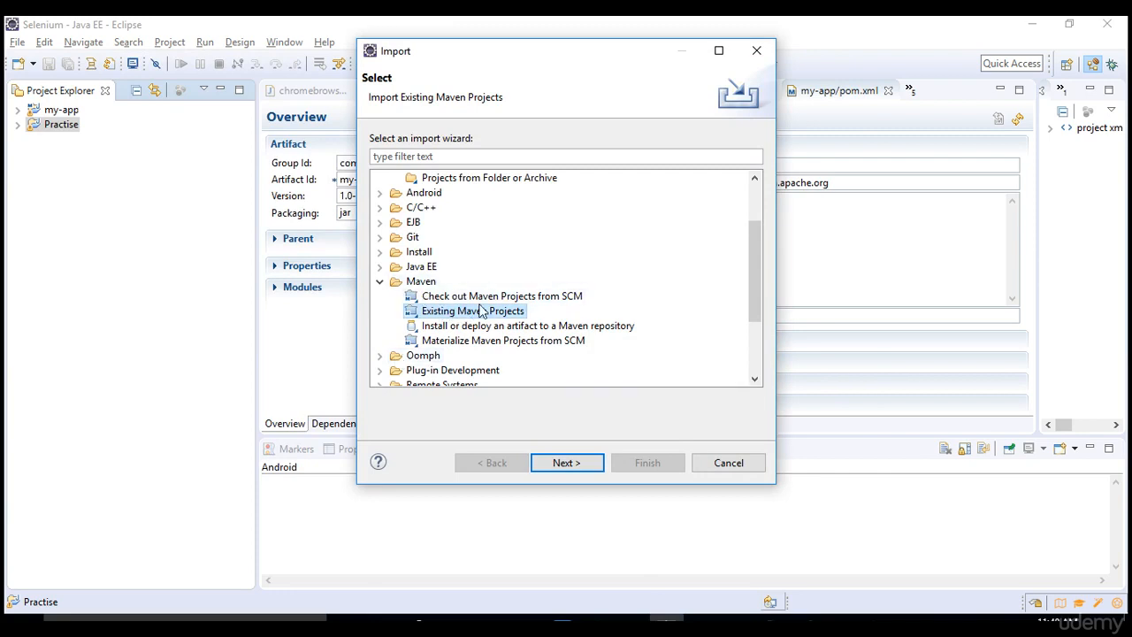
click(567, 463)
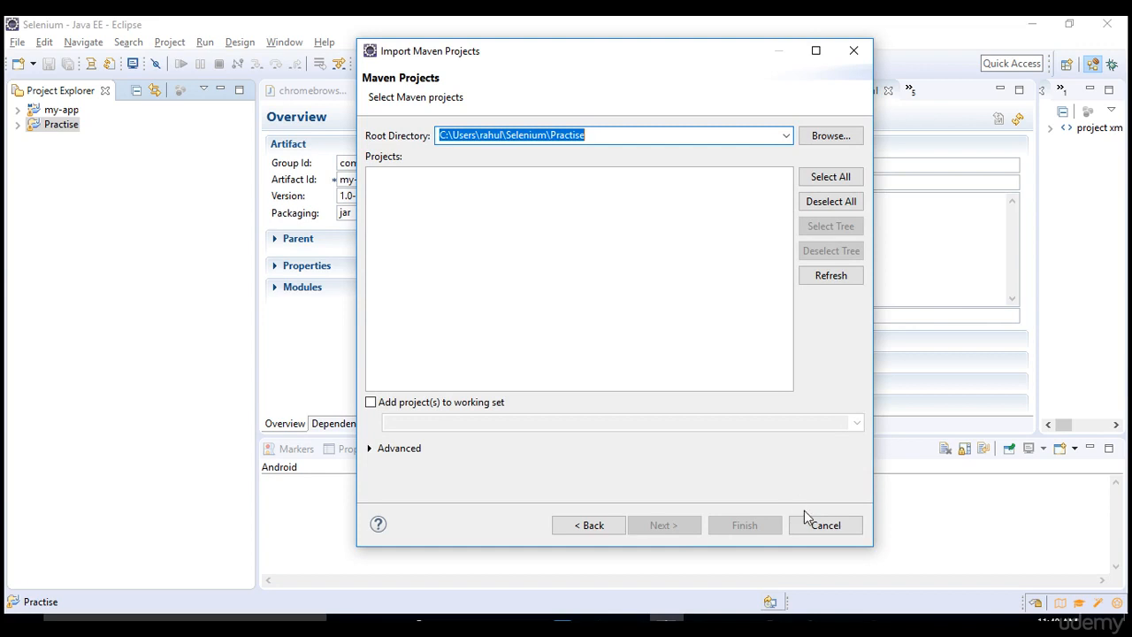
click(611, 135)
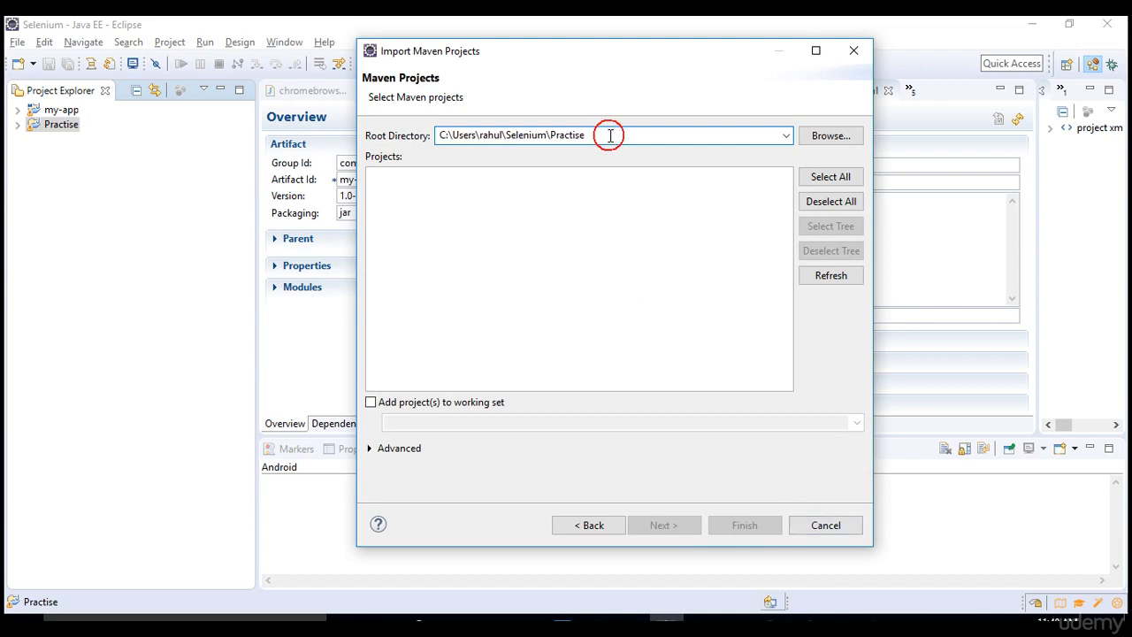
click(825, 525)
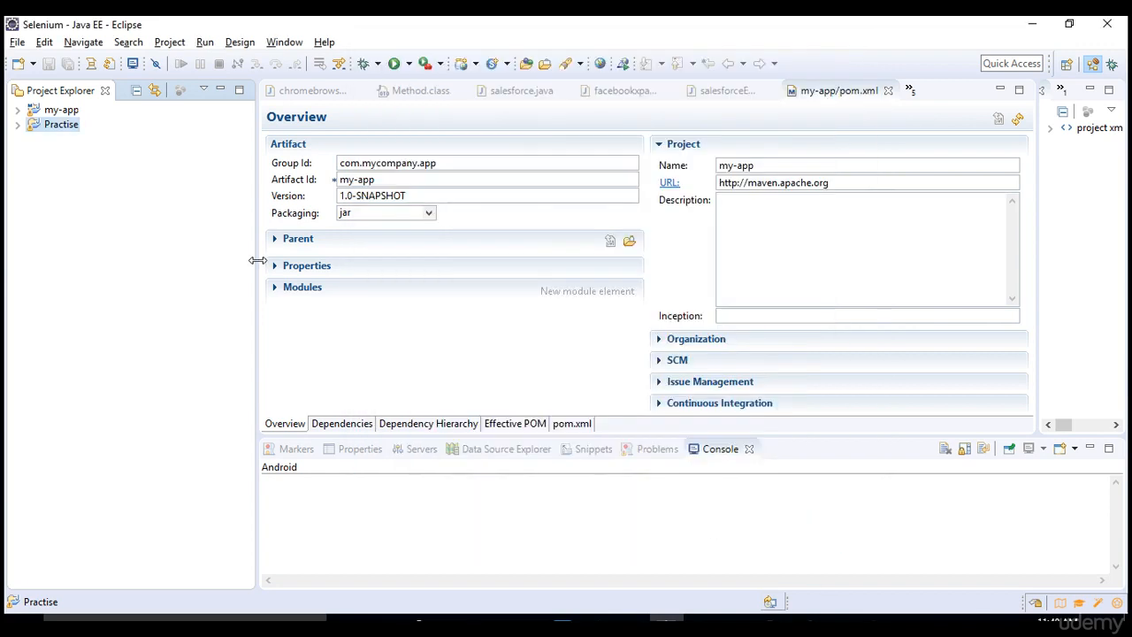
- With the my-app project selected, start an import using the Existing Maven Projects wizard and continue to the project selection
click(67, 110)
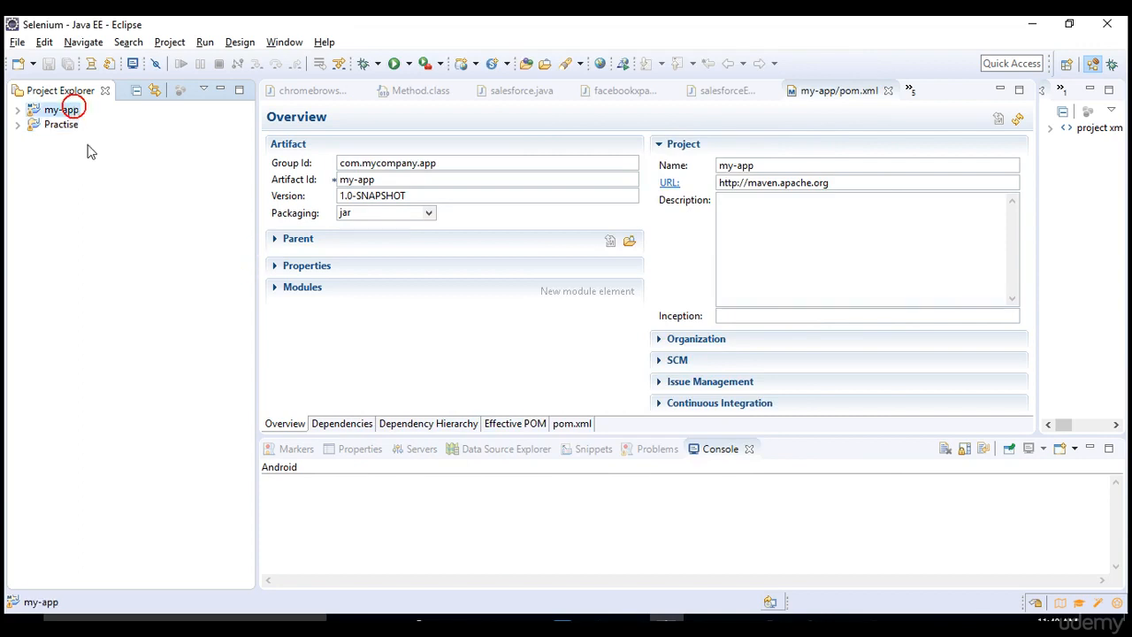
click(17, 41)
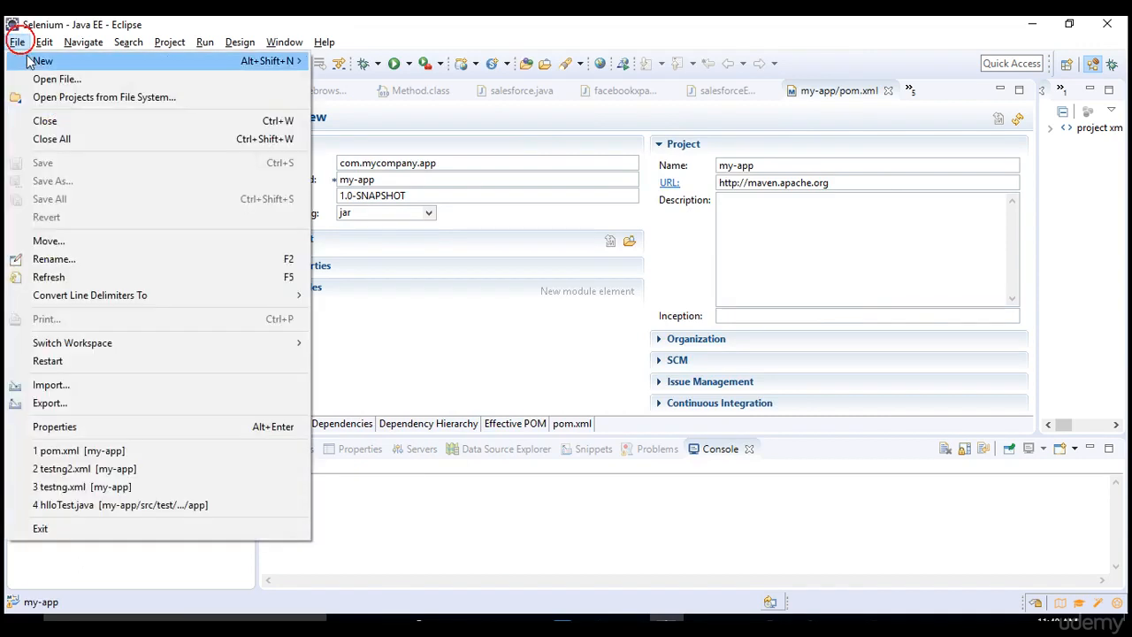
click(174, 390)
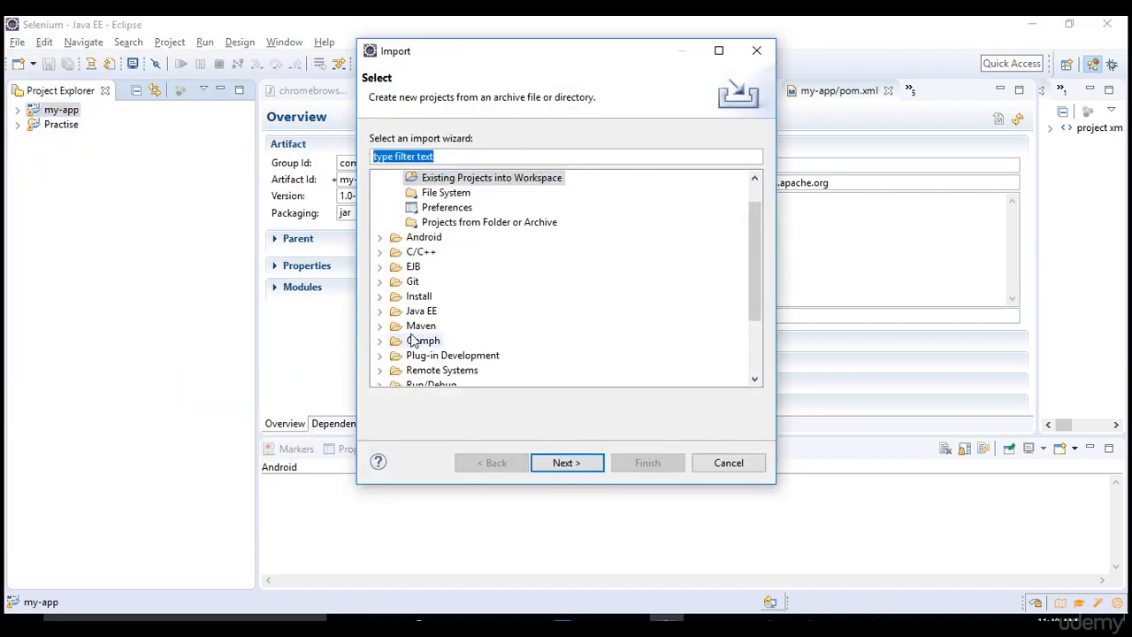
click(380, 325)
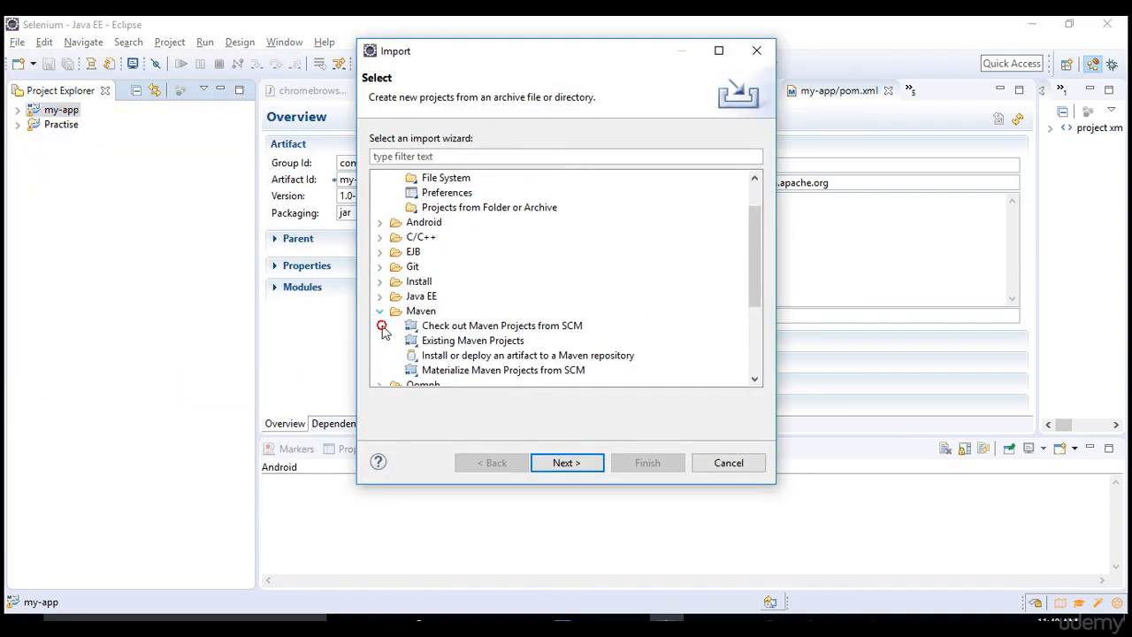
click(478, 340)
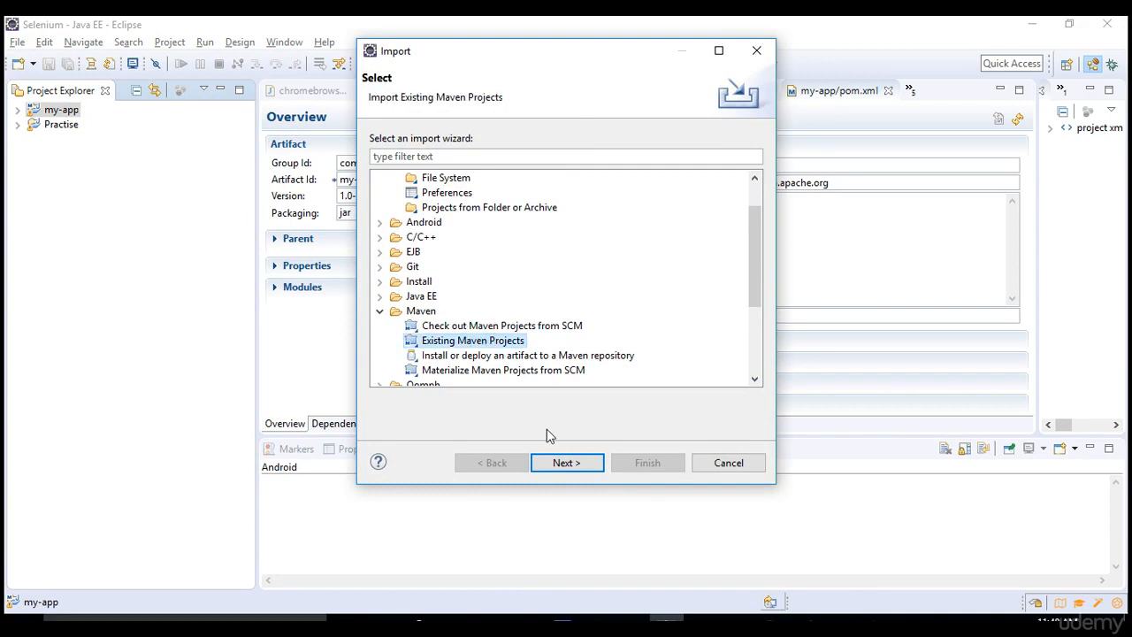
scroll(757, 220, down, 2)
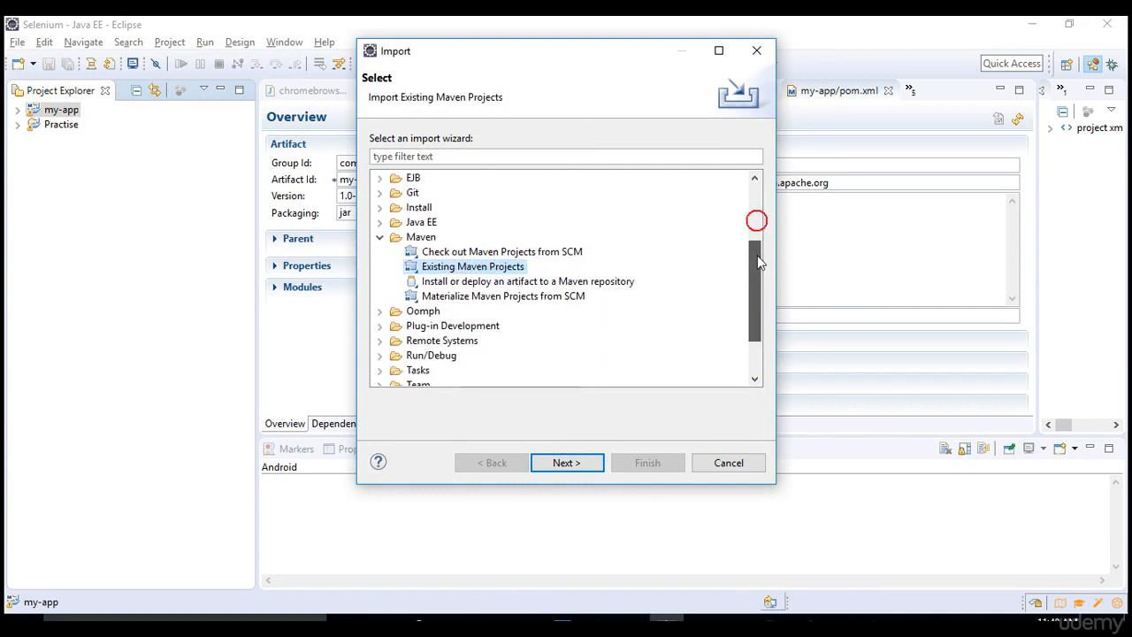
scroll(757, 181, up, 3)
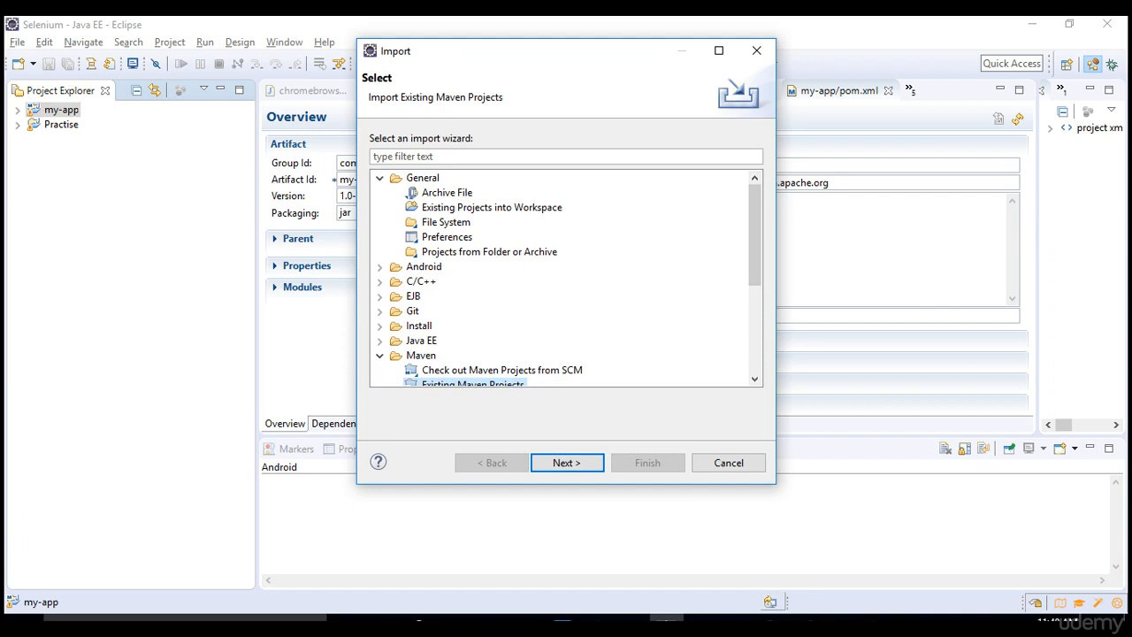
click(573, 462)
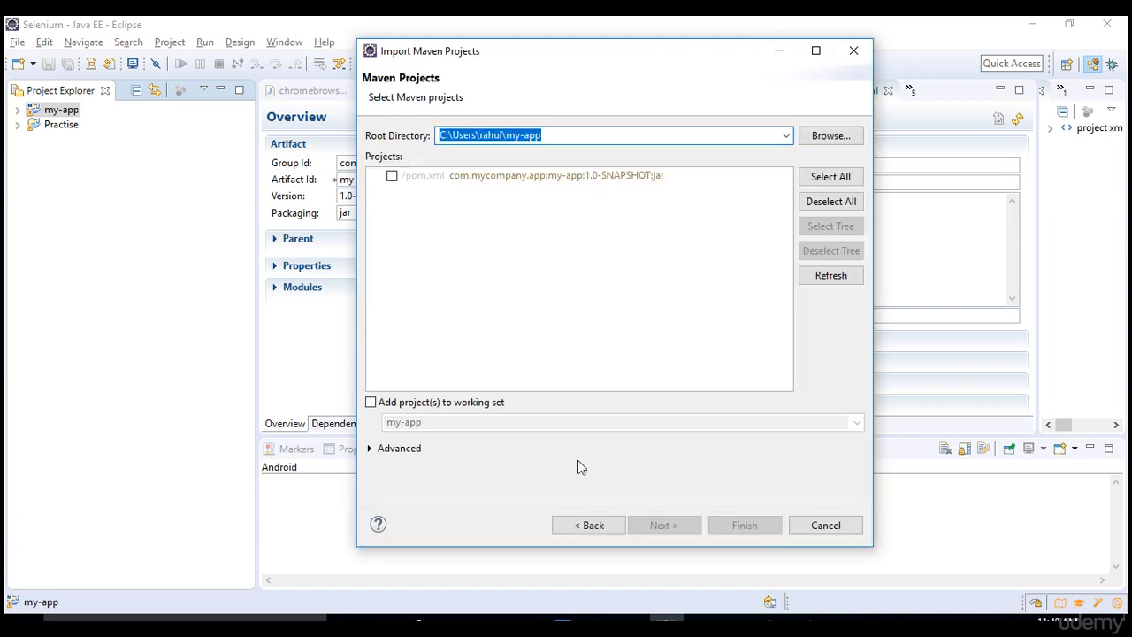
- Set the import's root directory to the Mavenjava folder under the user folder and import its pom.xml project
click(568, 137)
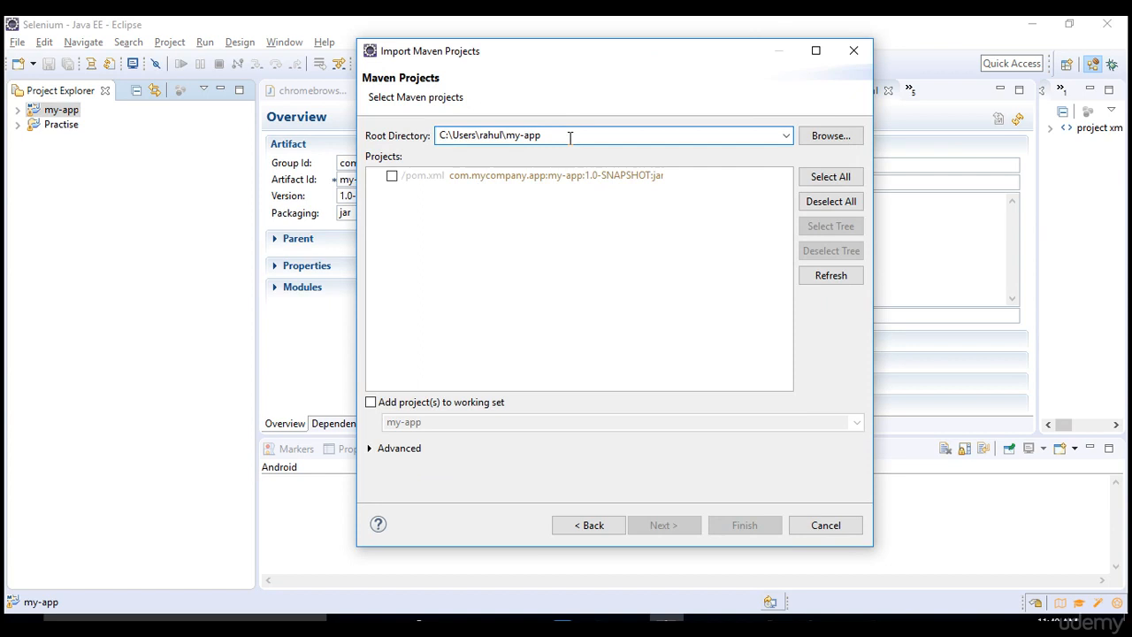
key(BackSpace)
key(BackSpace)
text(pr)
text(java)
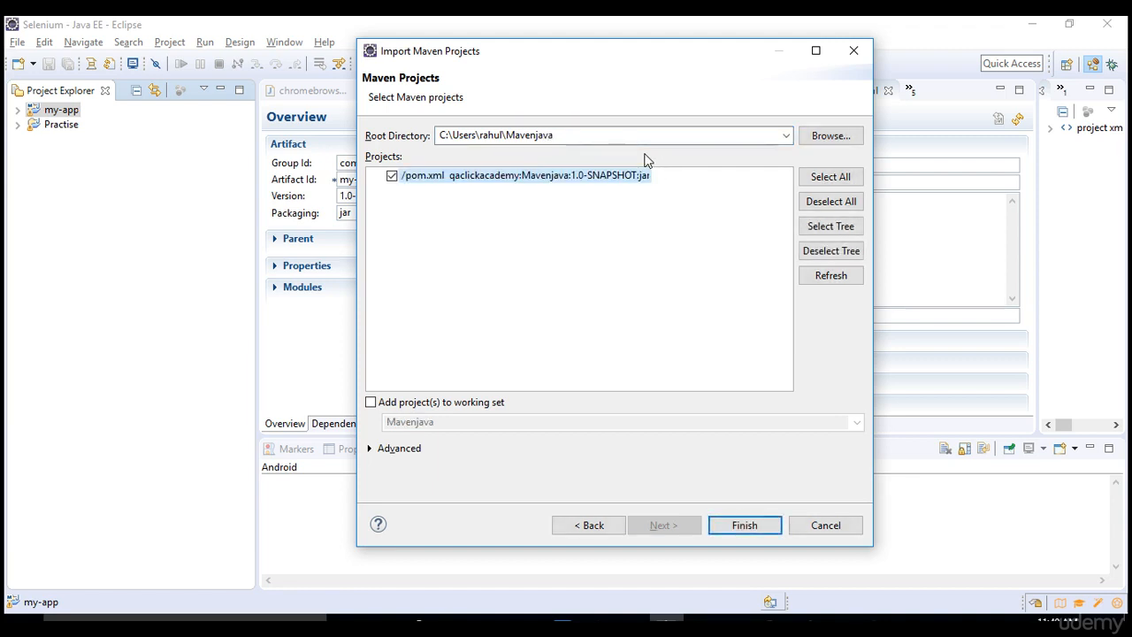
click(744, 527)
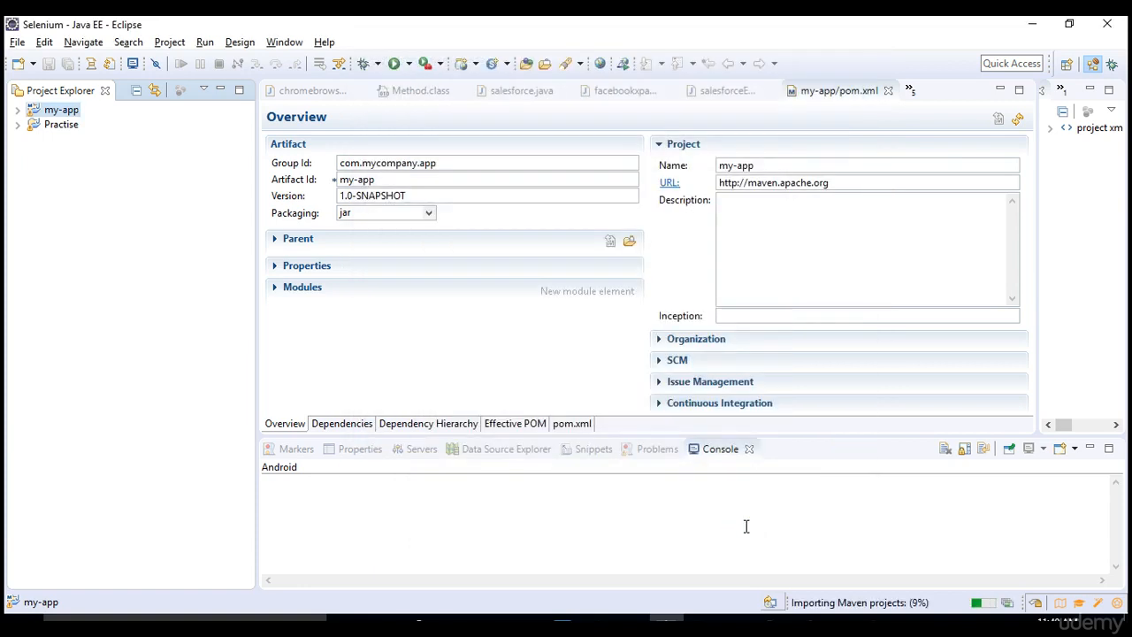
click(745, 526)
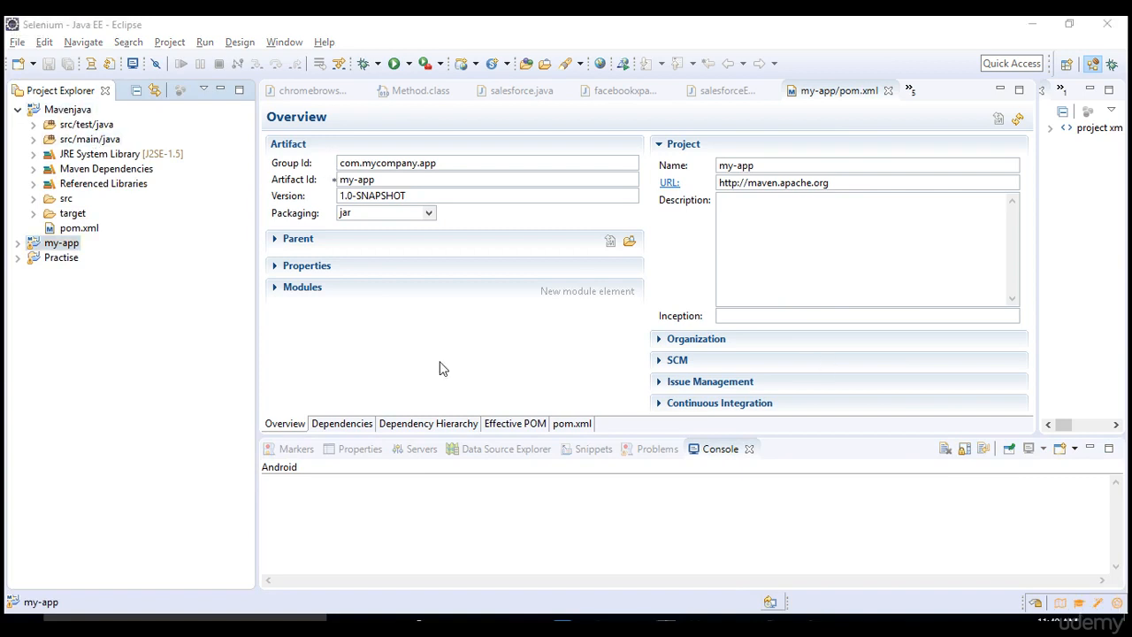
- Check the Mavenjava build in the Command Prompt, and expand src/test/java and src/main/java of the Mavenjava project in Eclipse
click(657, 616)
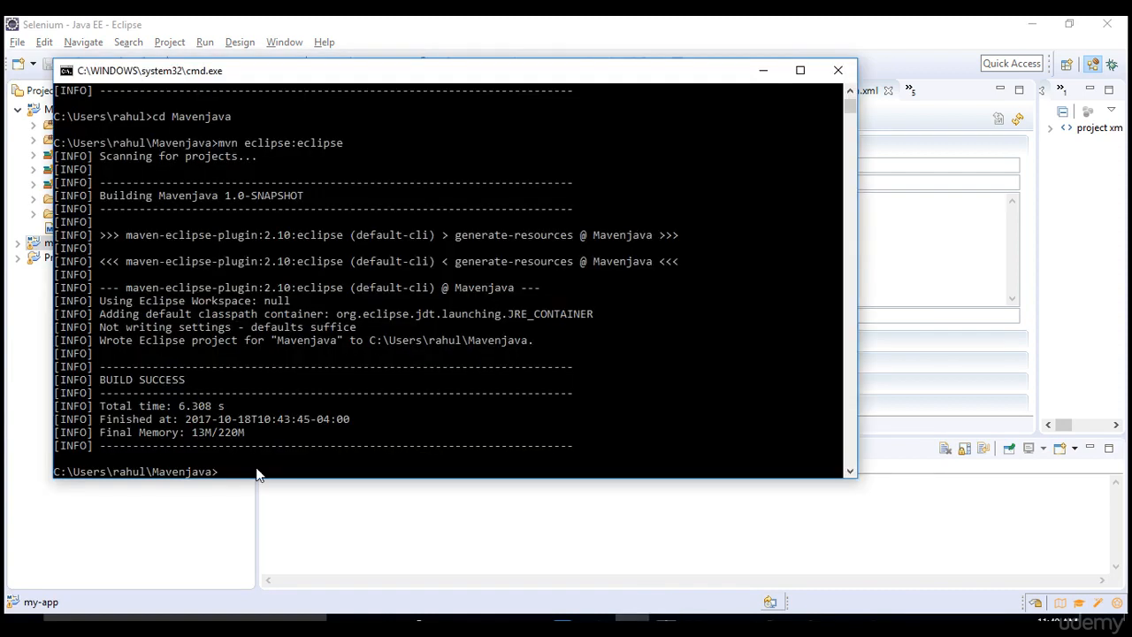
click(181, 493)
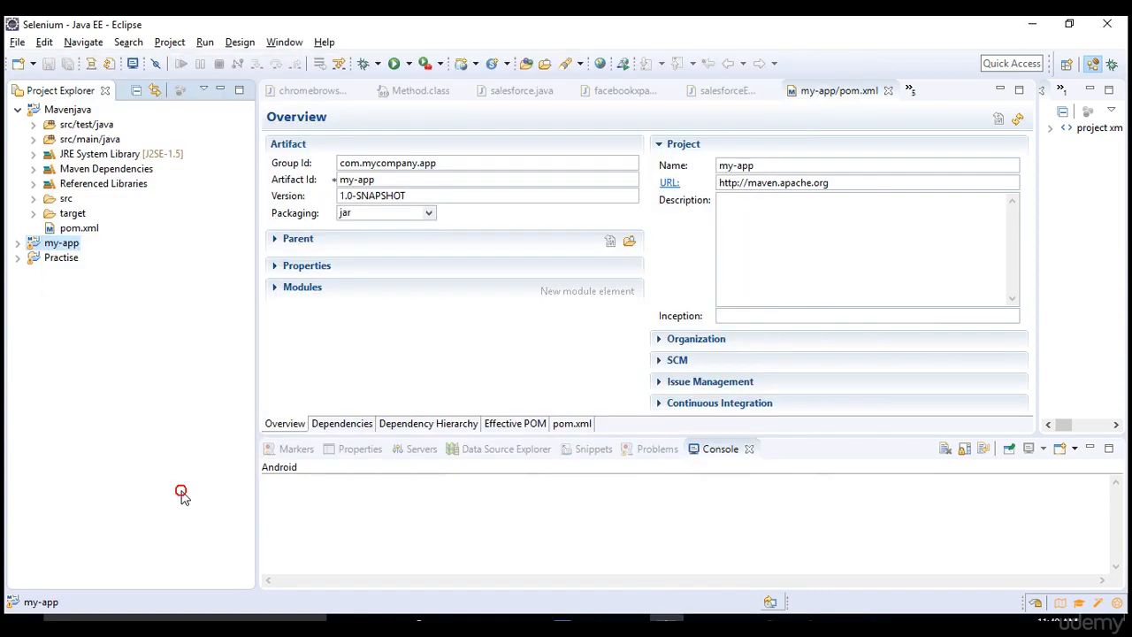
click(33, 126)
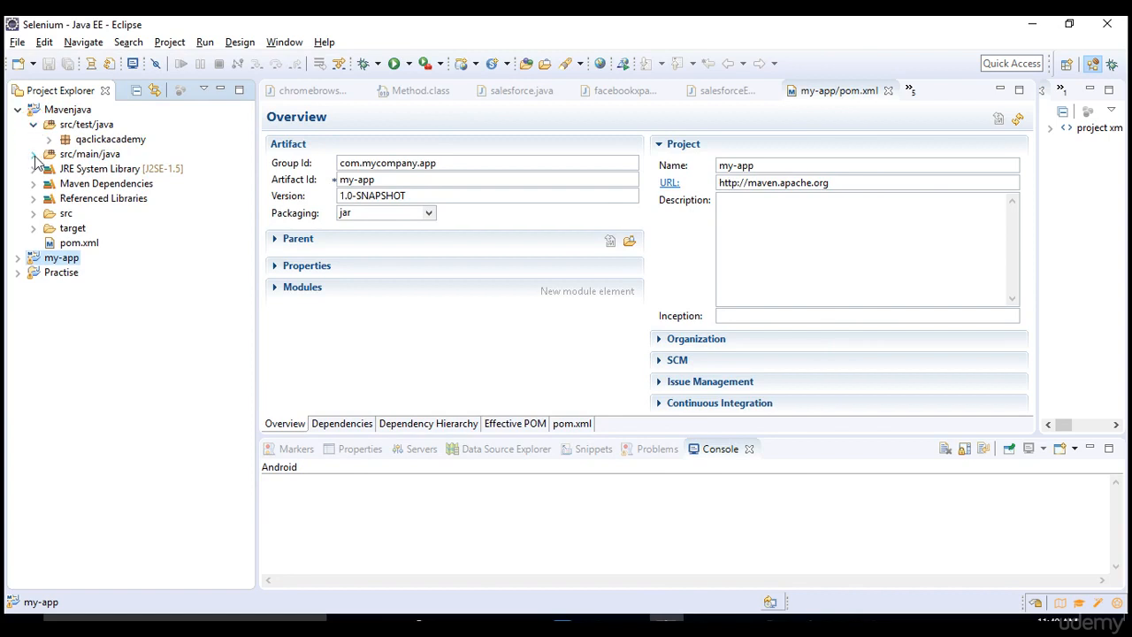
click(34, 154)
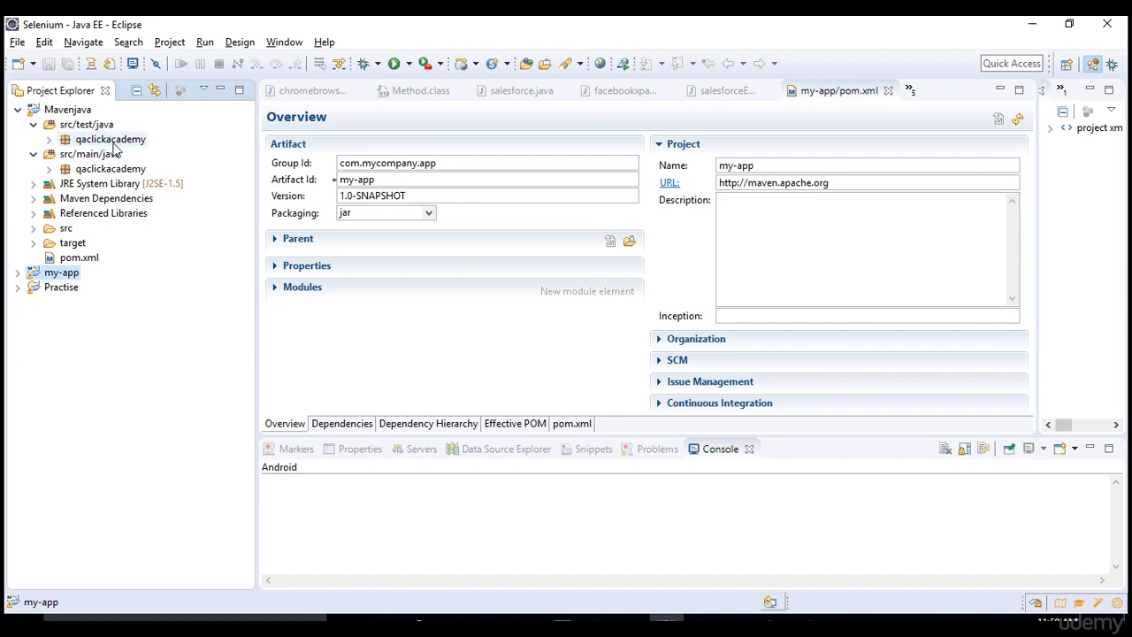
click(72, 113)
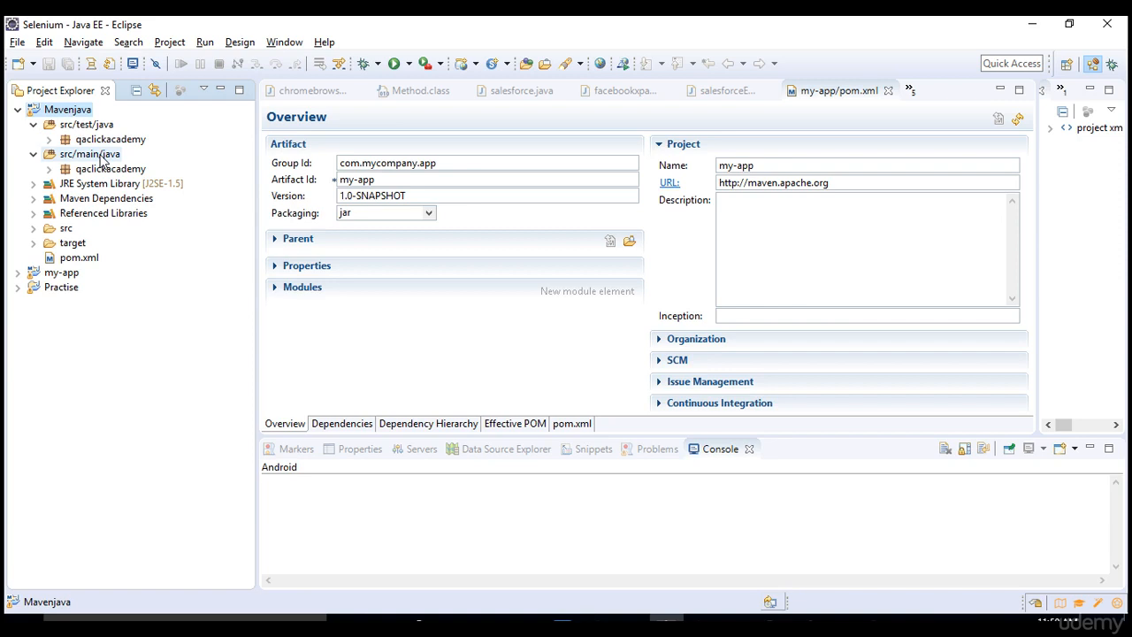
- Compare the group and artifact IDs of the Command Prompt's mvn archetype:generate command with Eclipse's Mavenjava project, and collapse src/test/java
click(633, 617)
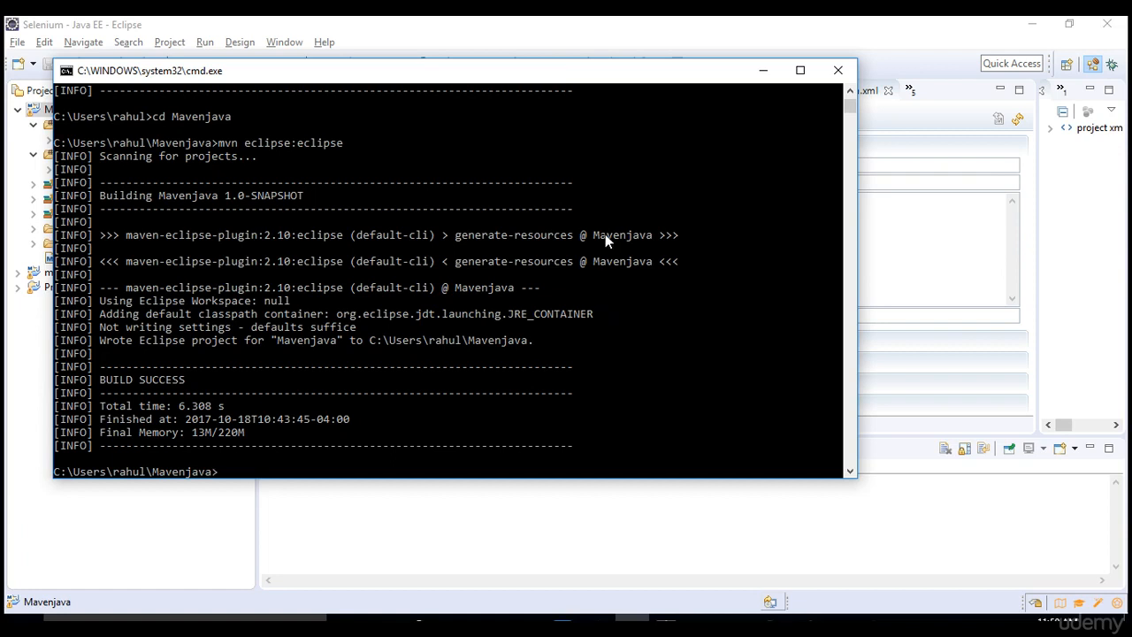
key(Up)
drag(492, 324, 256, 235)
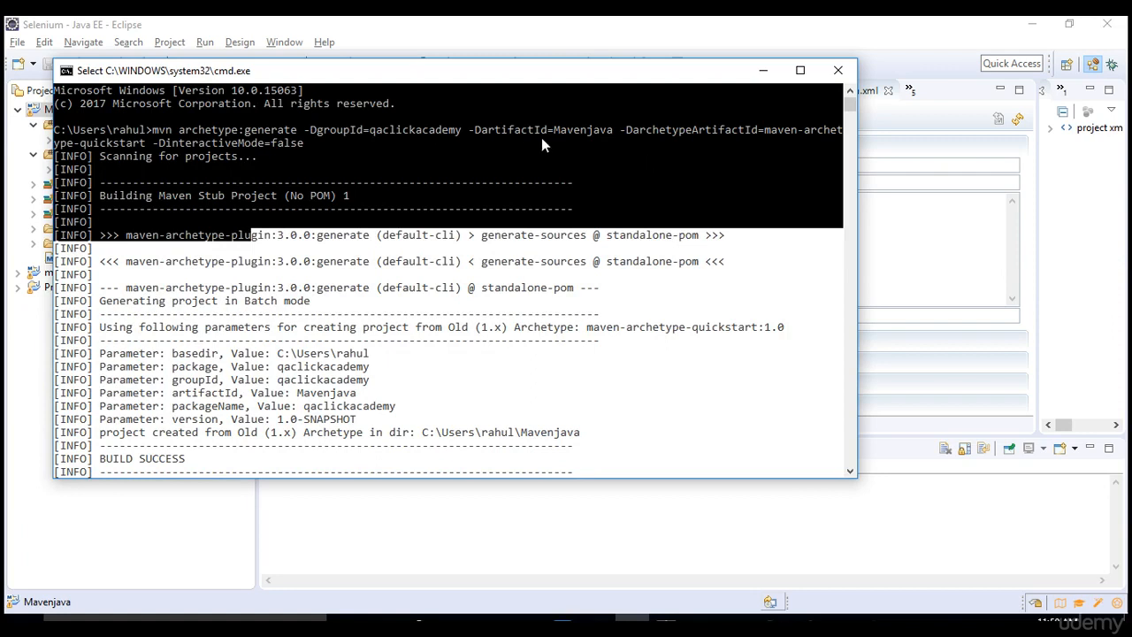
click(198, 565)
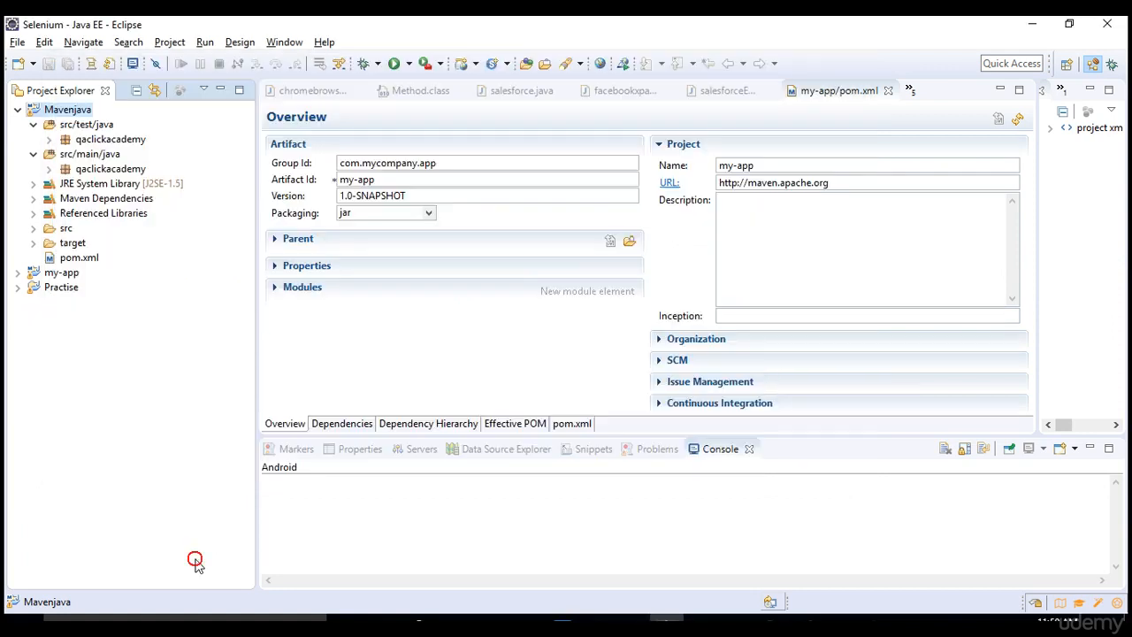
key(alt+Tab)
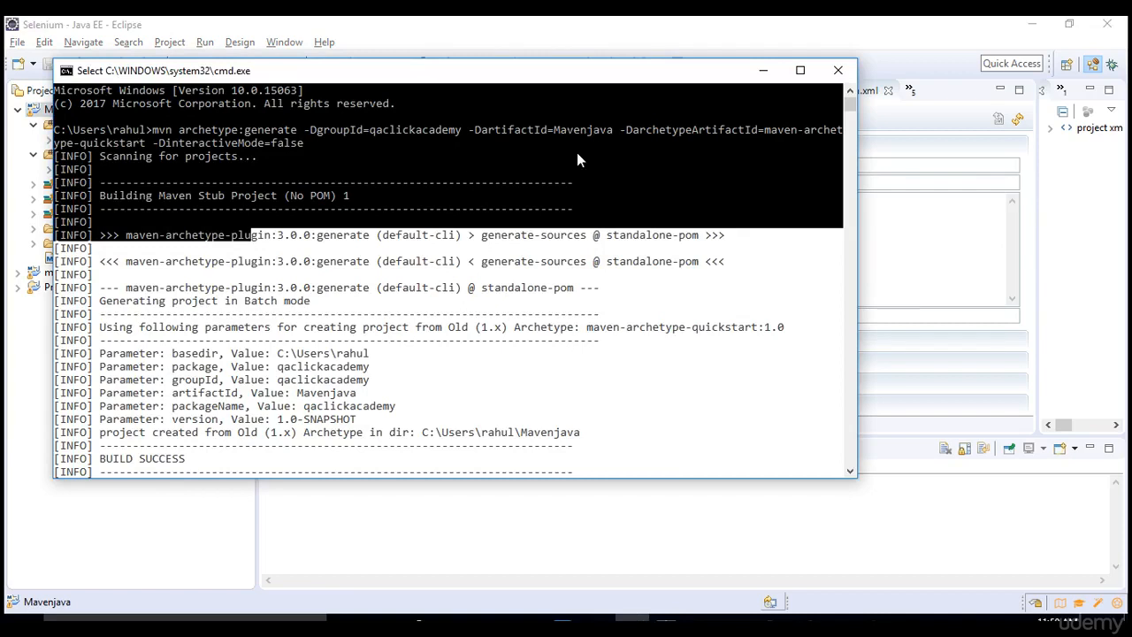
key(alt+Tab)
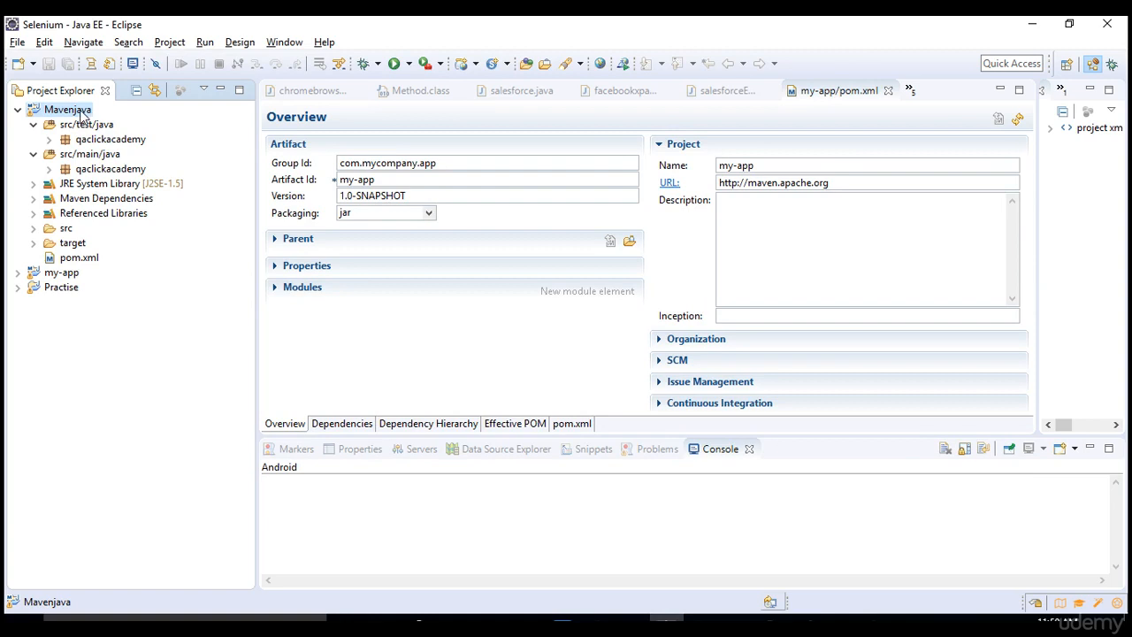
click(34, 125)
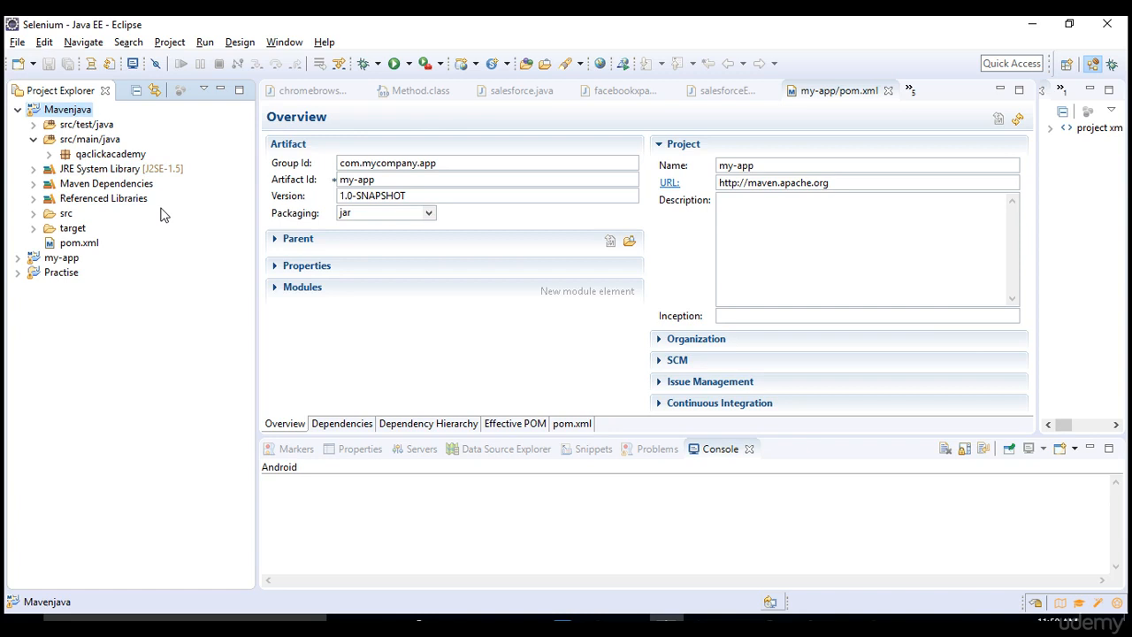
key(alt+Tab)
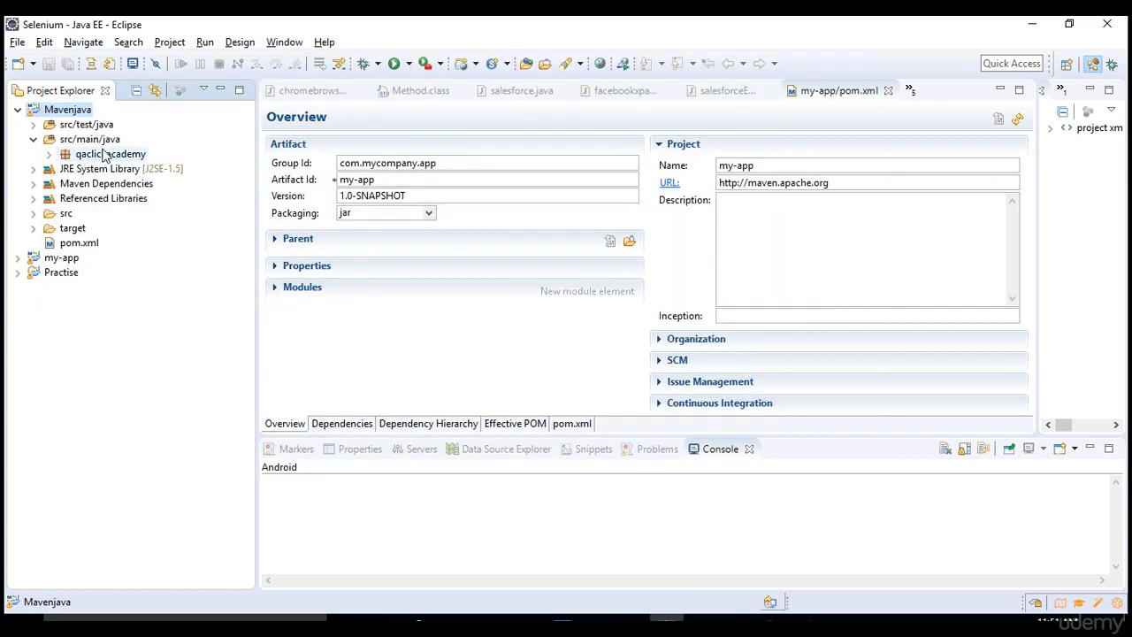
- Collapse src/main/java in the Mavenjava project and open its pom.xml in the XML source view
click(34, 139)
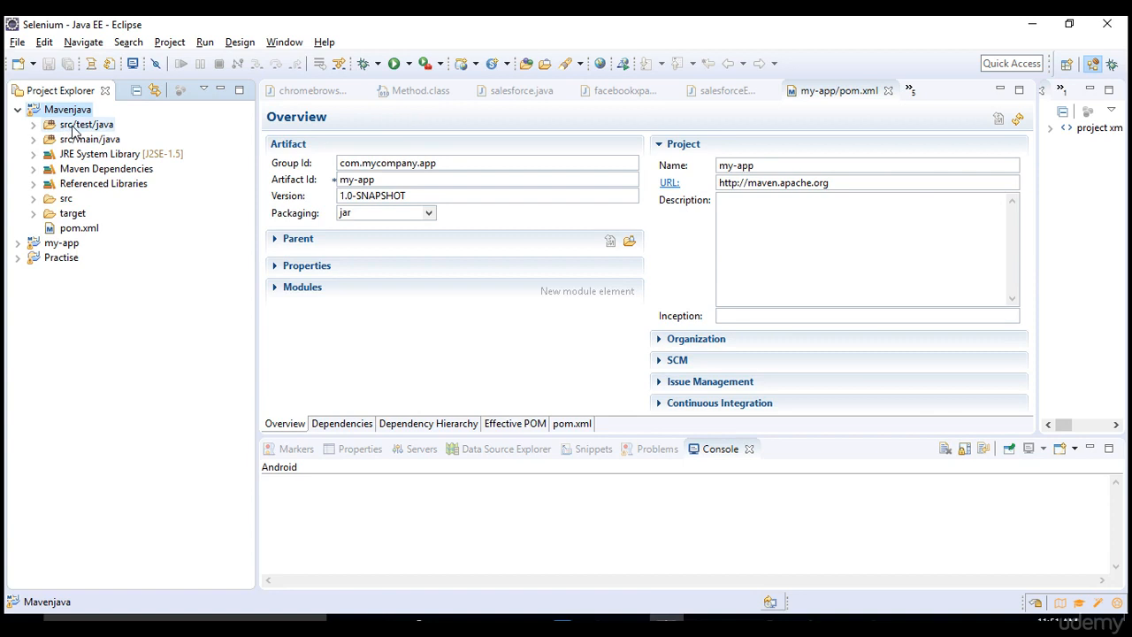
click(74, 131)
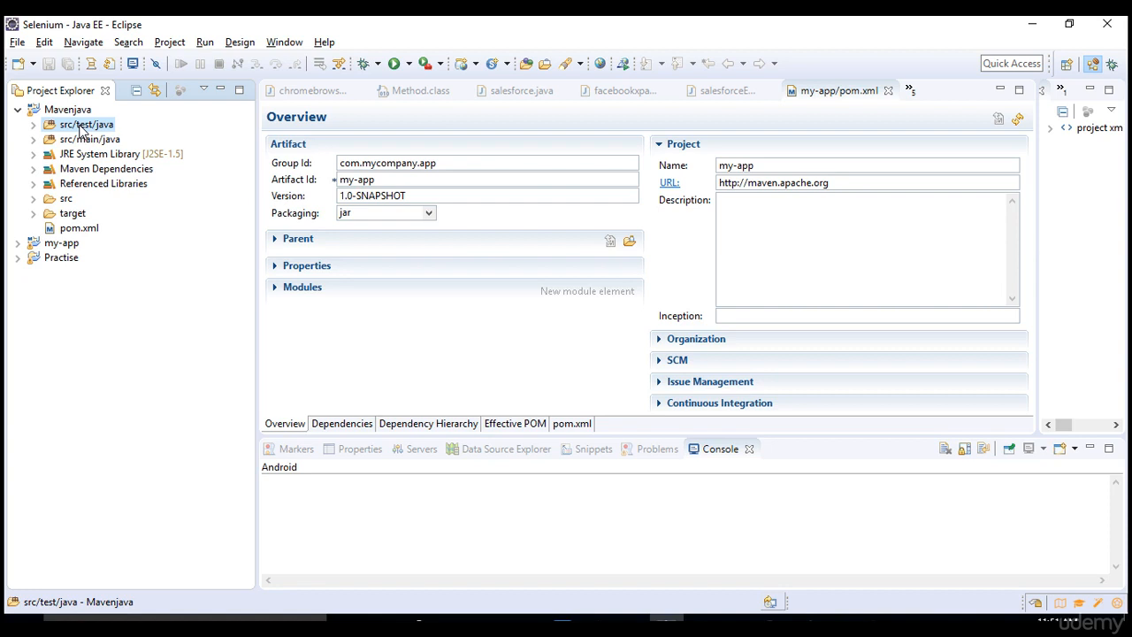
click(88, 232)
double_click(88, 229)
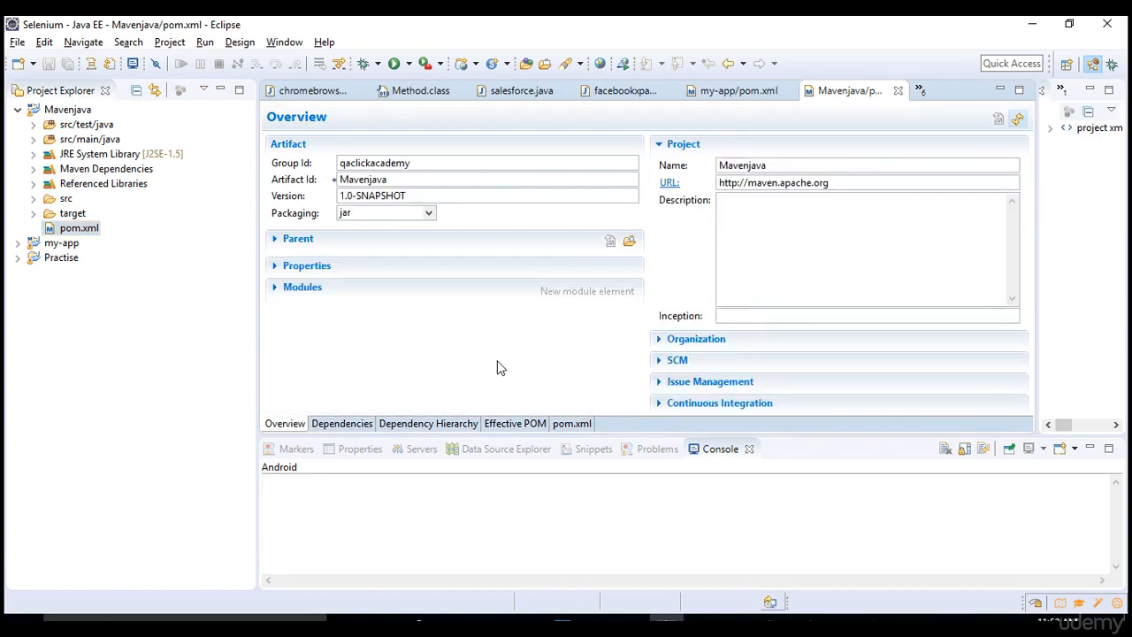
click(573, 424)
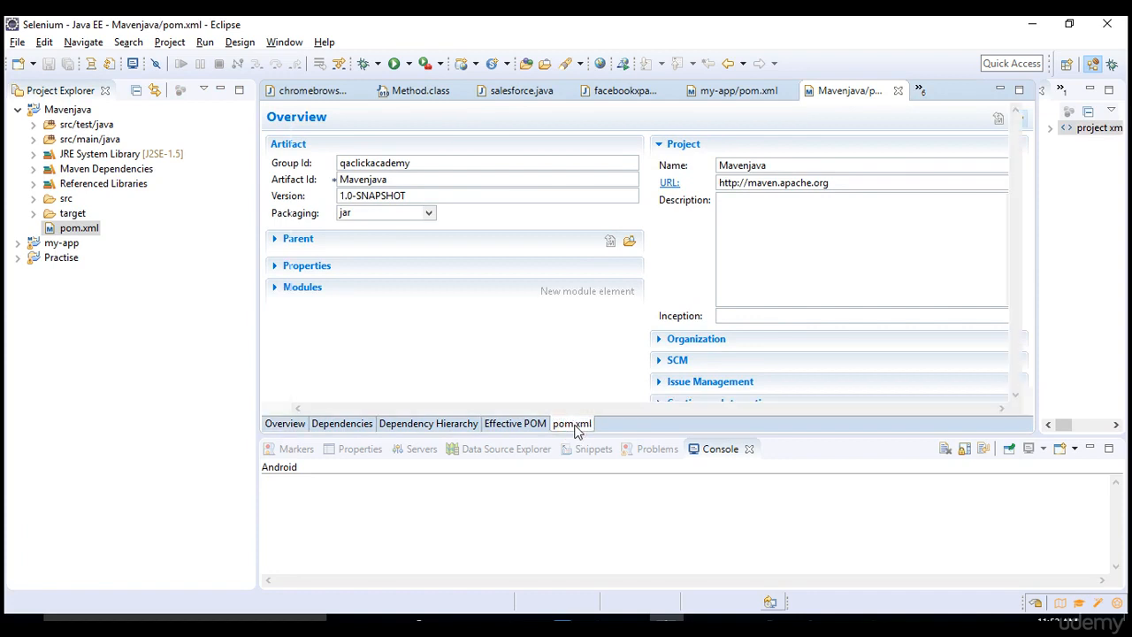
click(545, 336)
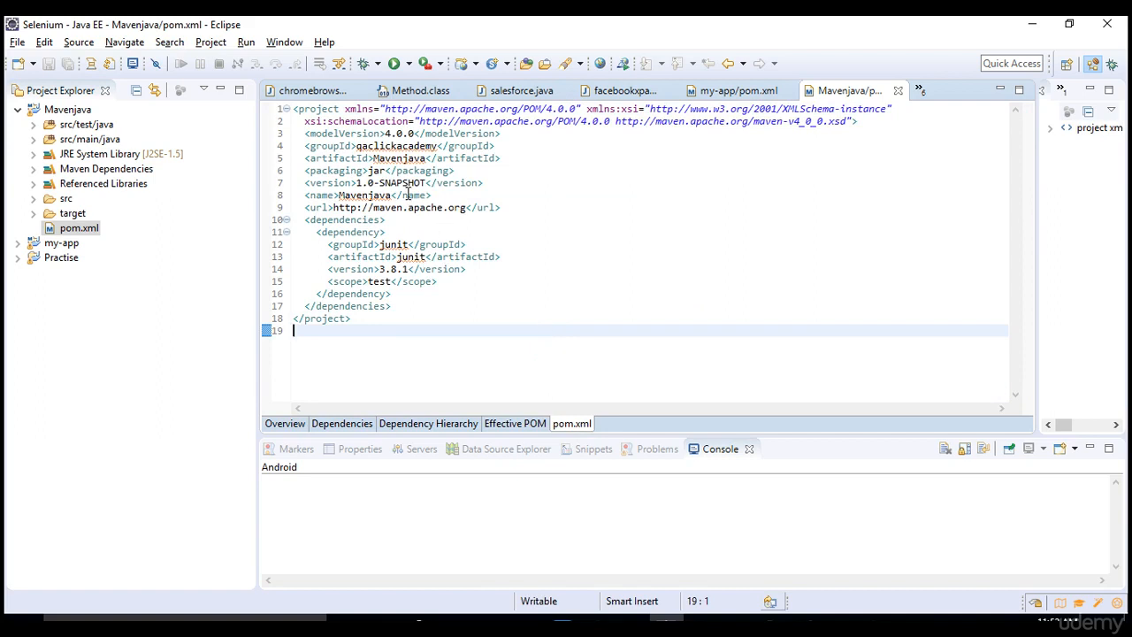
- Examine the project's groupId, artifactId, version, name and url elements in Mavenjava's pom.xml
double_click(397, 147)
double_click(398, 159)
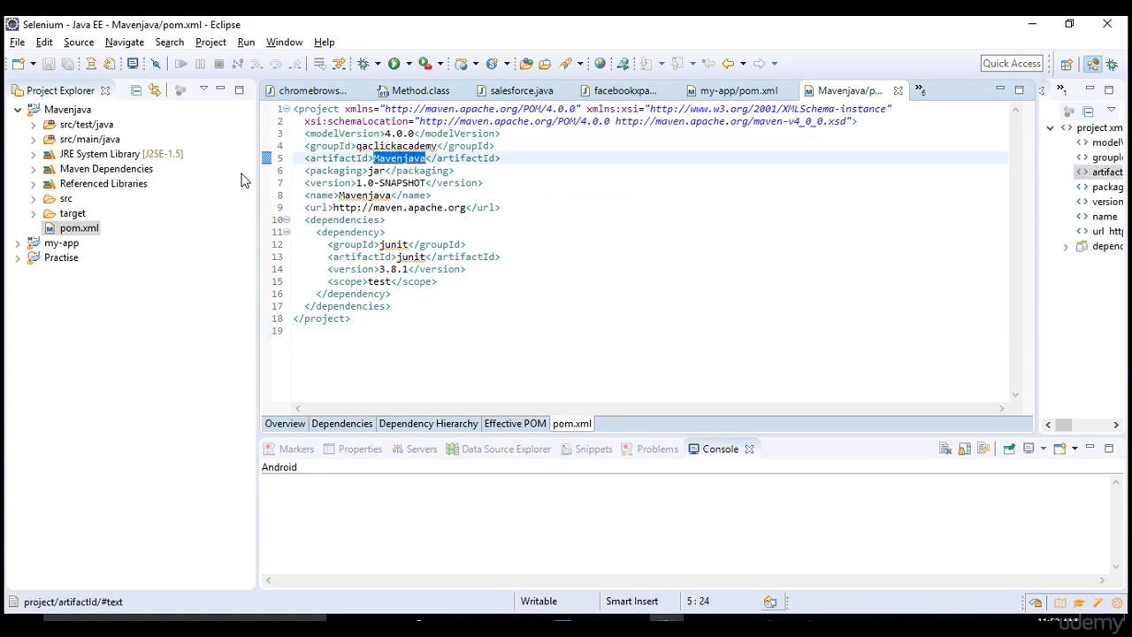
double_click(400, 183)
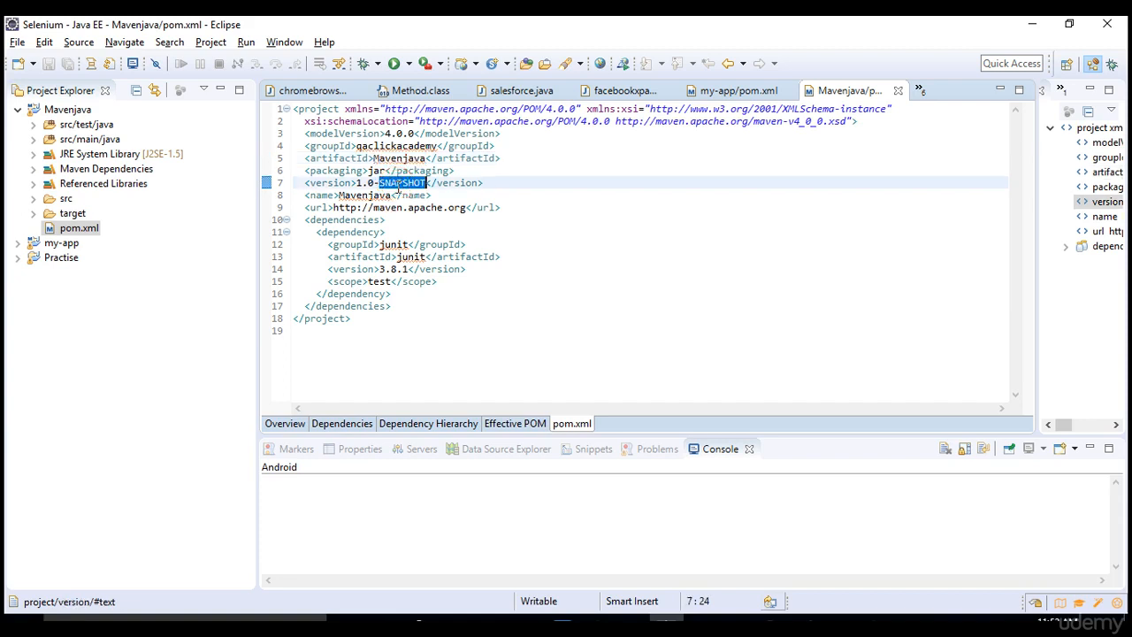
click(358, 196)
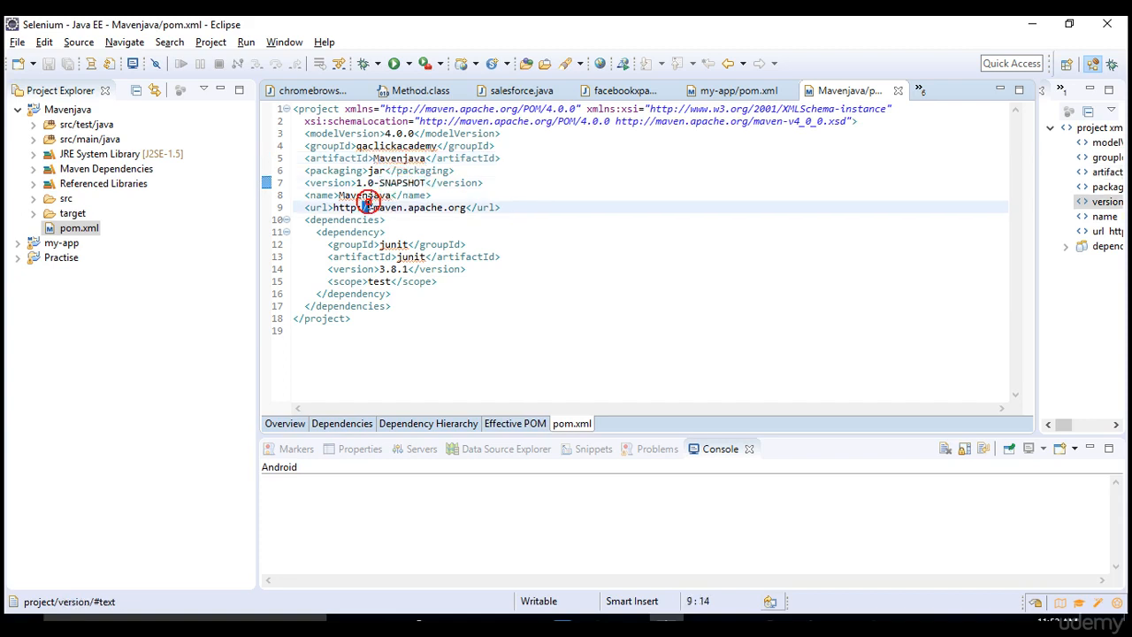
double_click(363, 194)
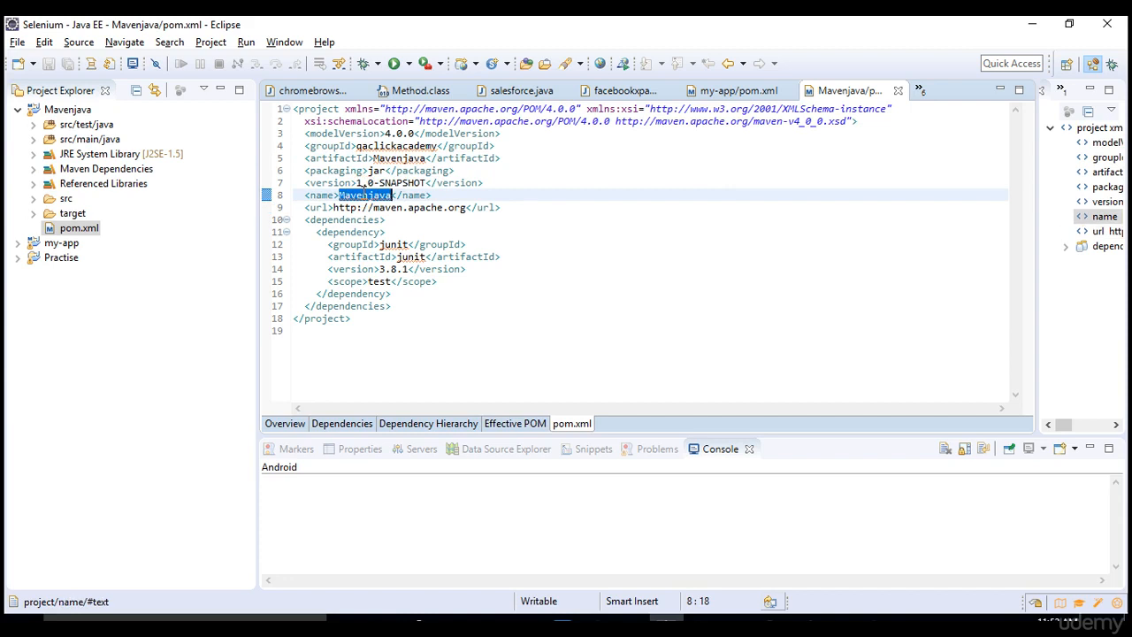
click(488, 208)
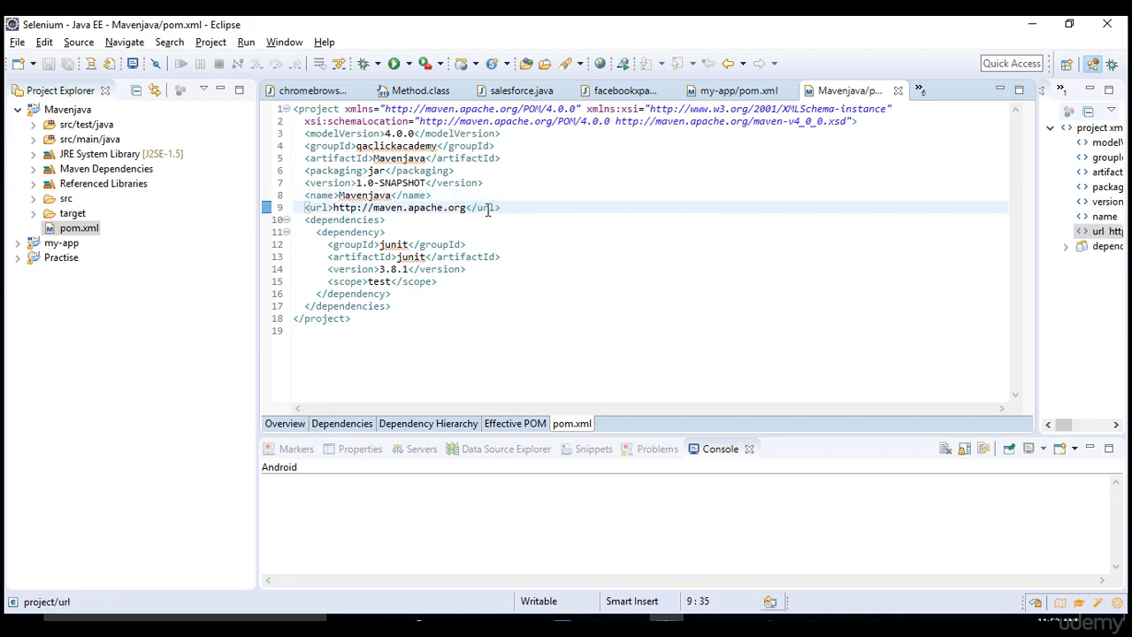
- Examine the dependencies block of Mavenjava's pom.xml, highlighting the complete junit dependency entry
drag(306, 229, 424, 290)
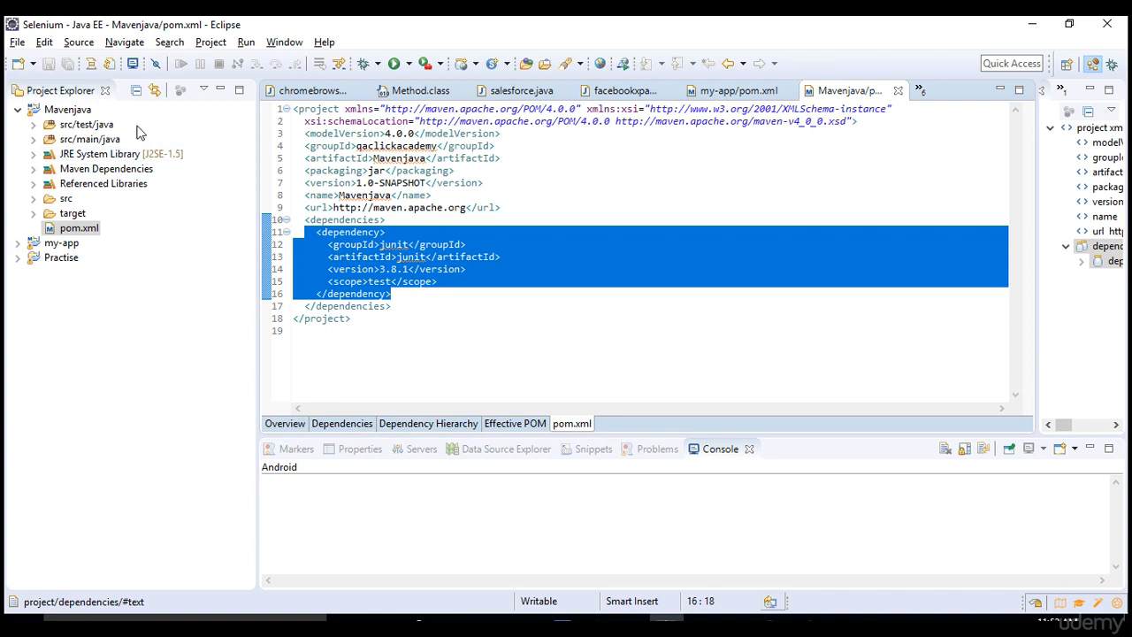
click(398, 281)
drag(406, 290, 315, 232)
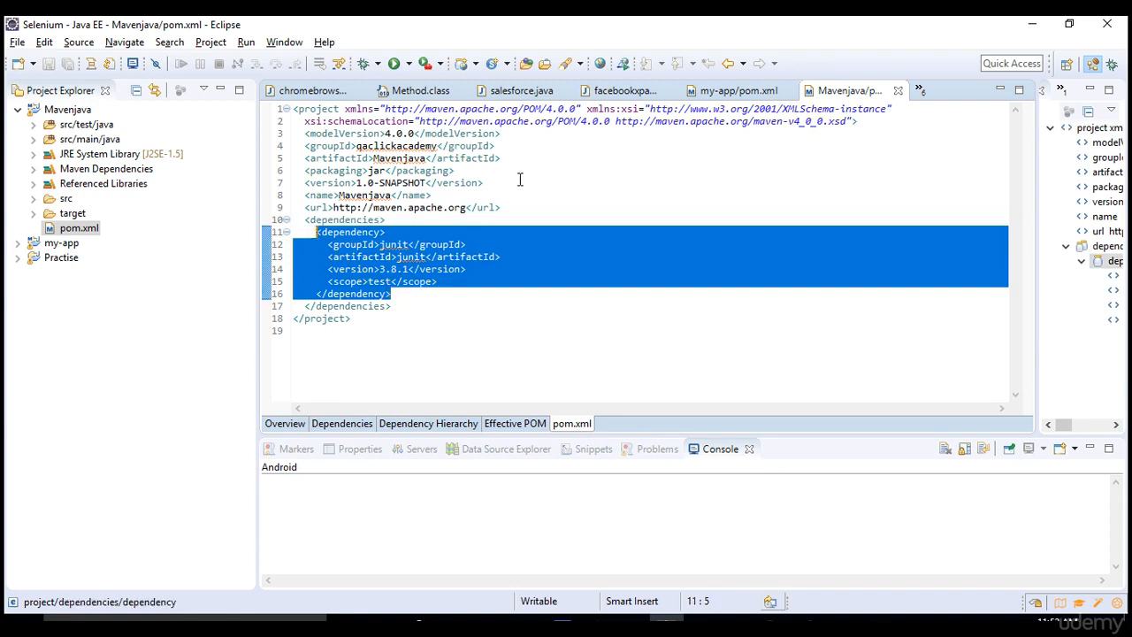
click(93, 232)
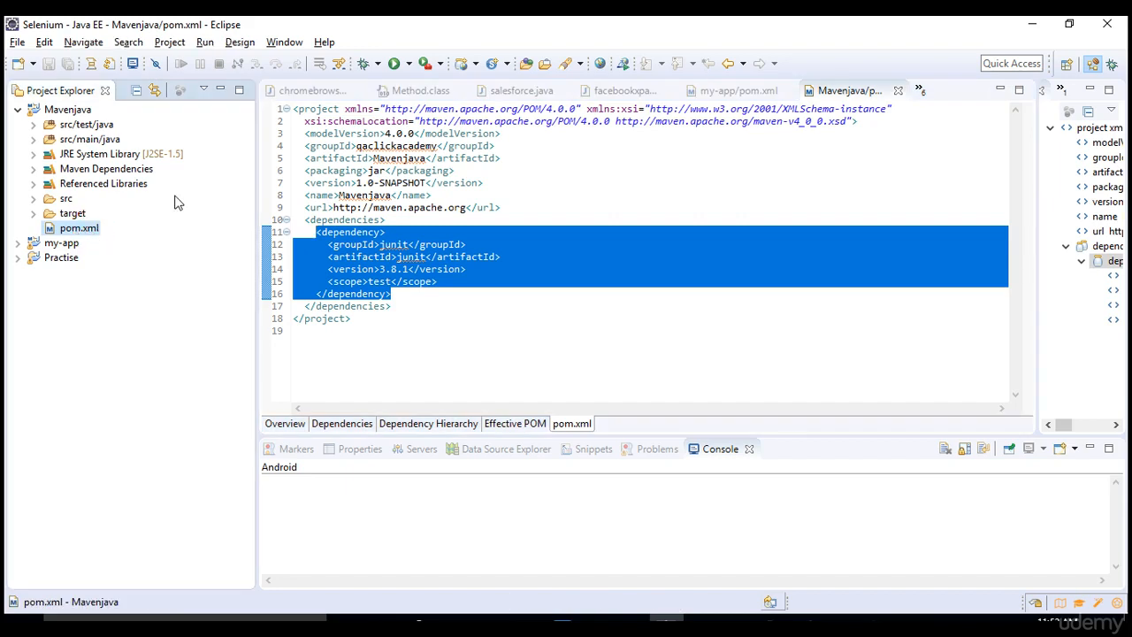
click(375, 269)
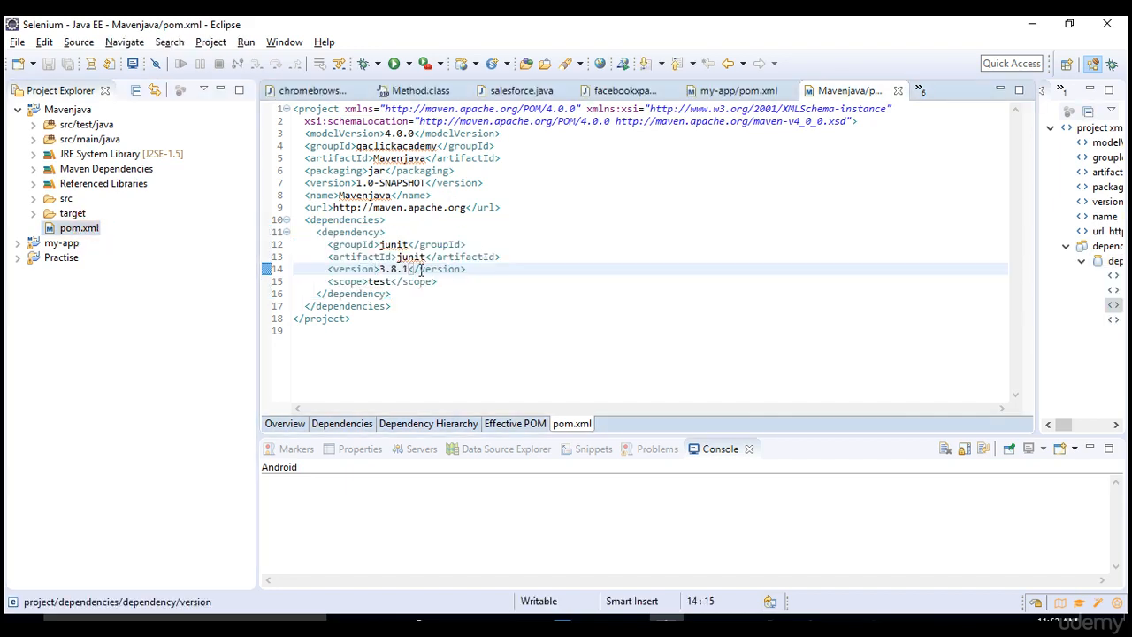
drag(416, 296, 316, 232)
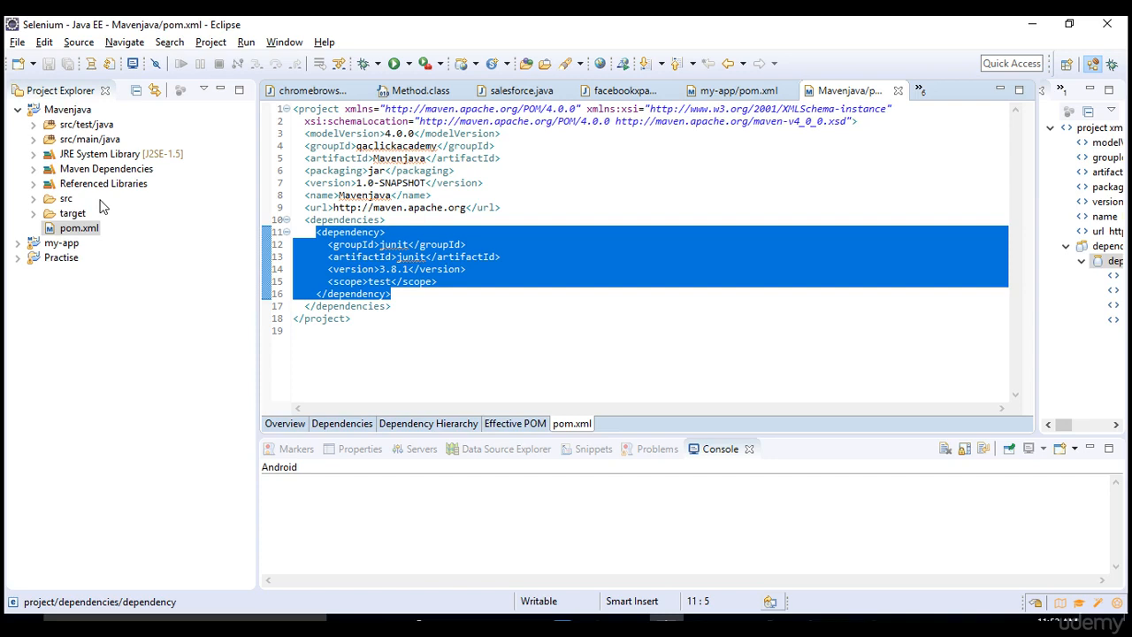
click(410, 182)
drag(285, 220, 475, 328)
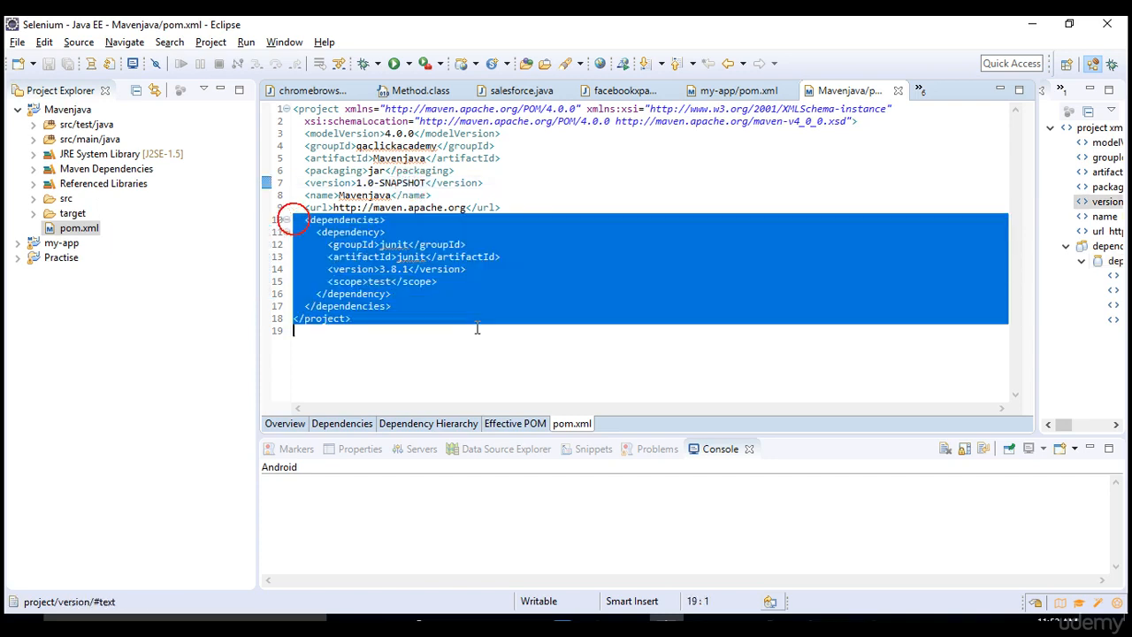
click(575, 168)
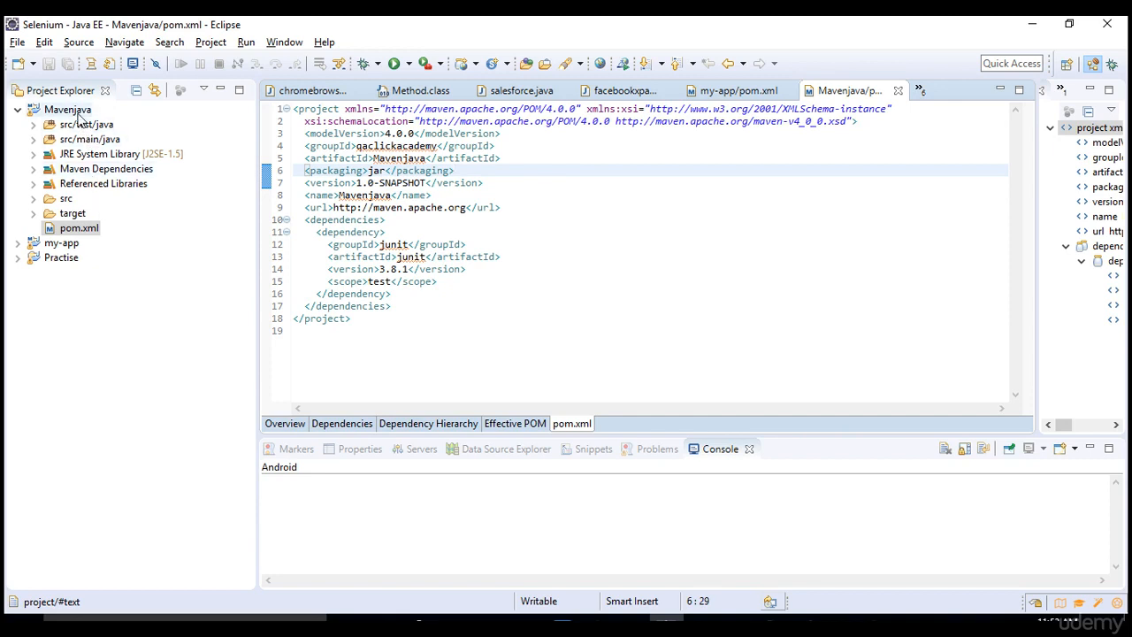
- Check the local repository location in the Maven User Settings preferences and close the preferences
click(284, 41)
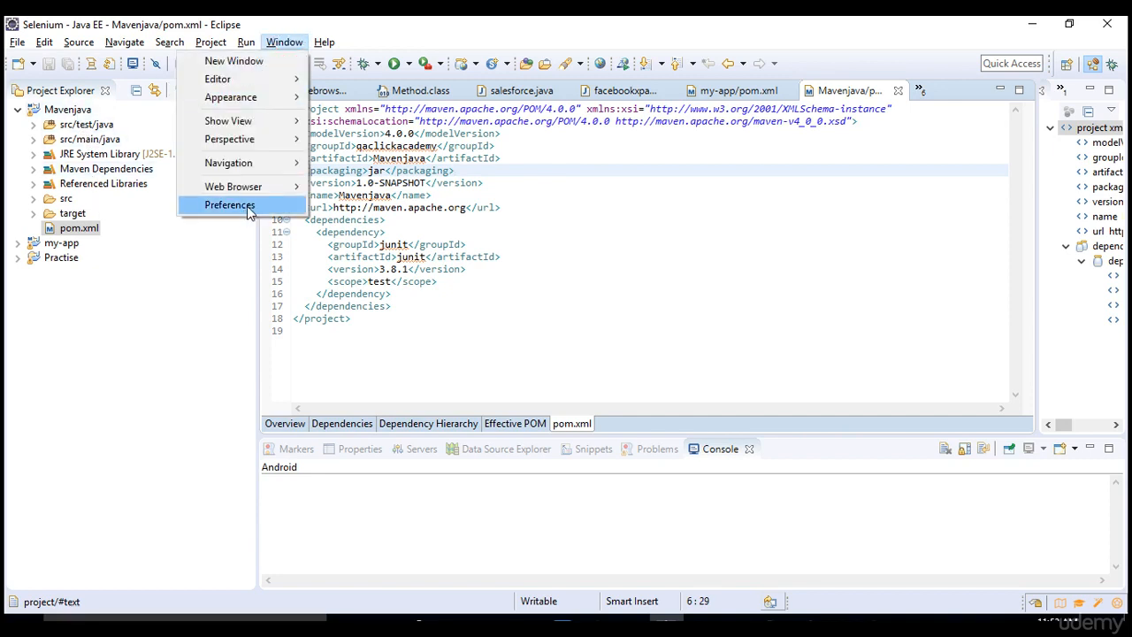
click(229, 205)
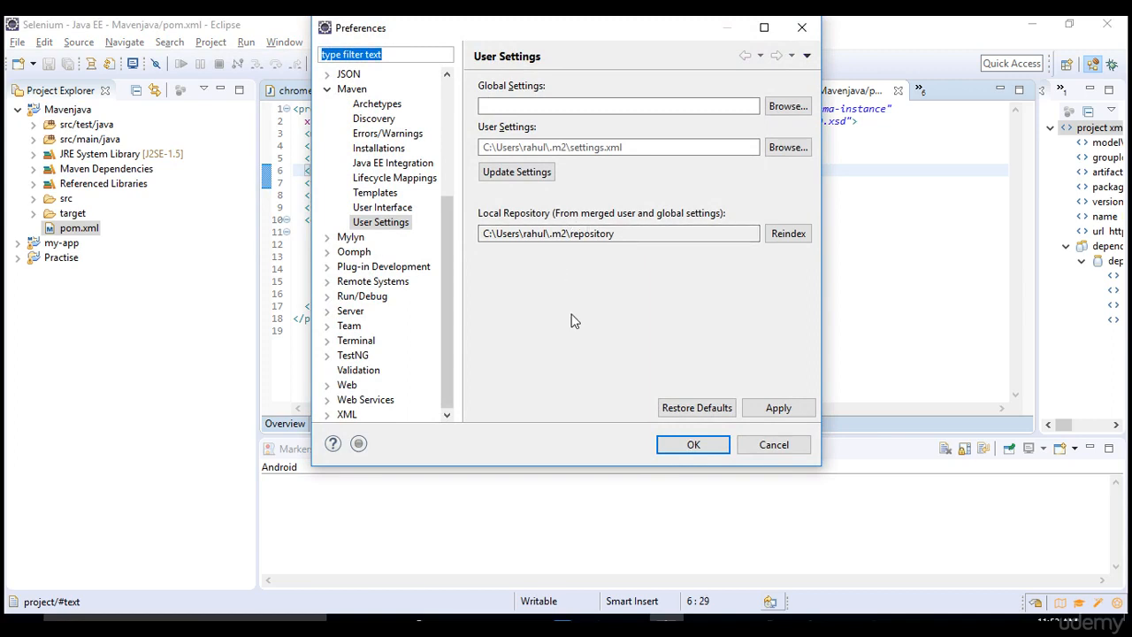
click(695, 451)
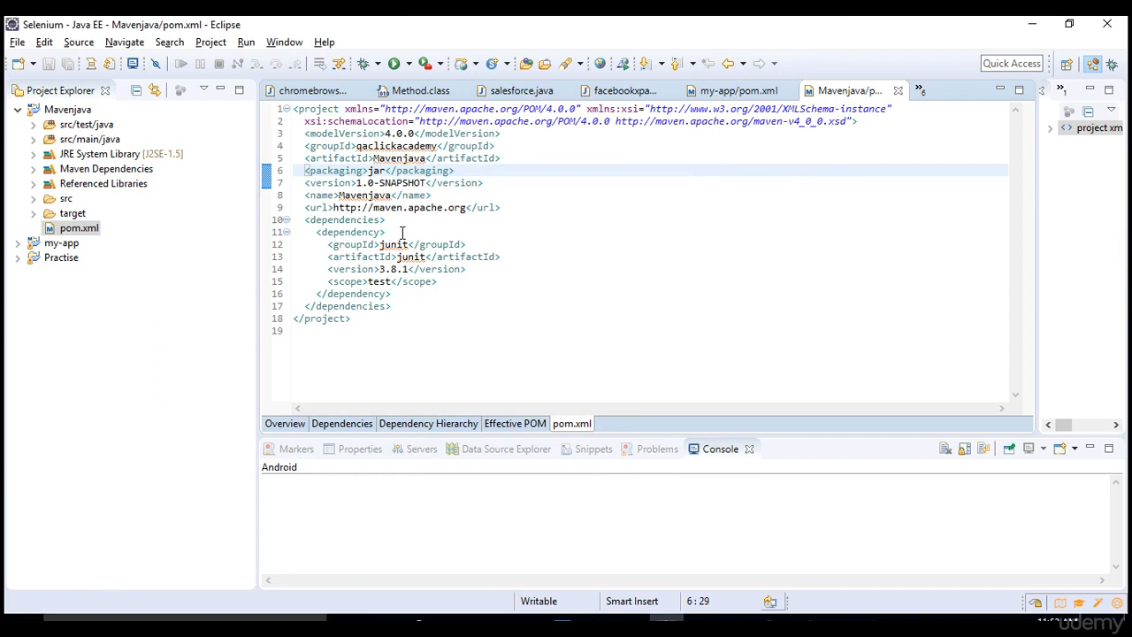
- Review the dependency tag in pom.xml and the packages under Mavenjava's source folders, leaving src/main/java expanded and src/test/java collapsed
double_click(363, 231)
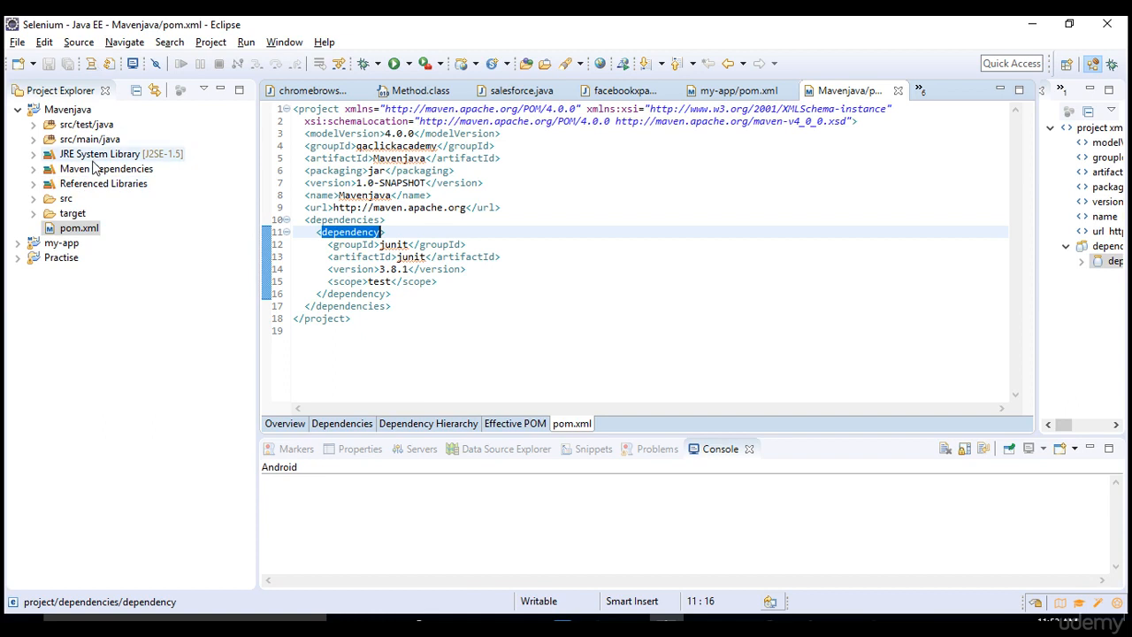
click(81, 232)
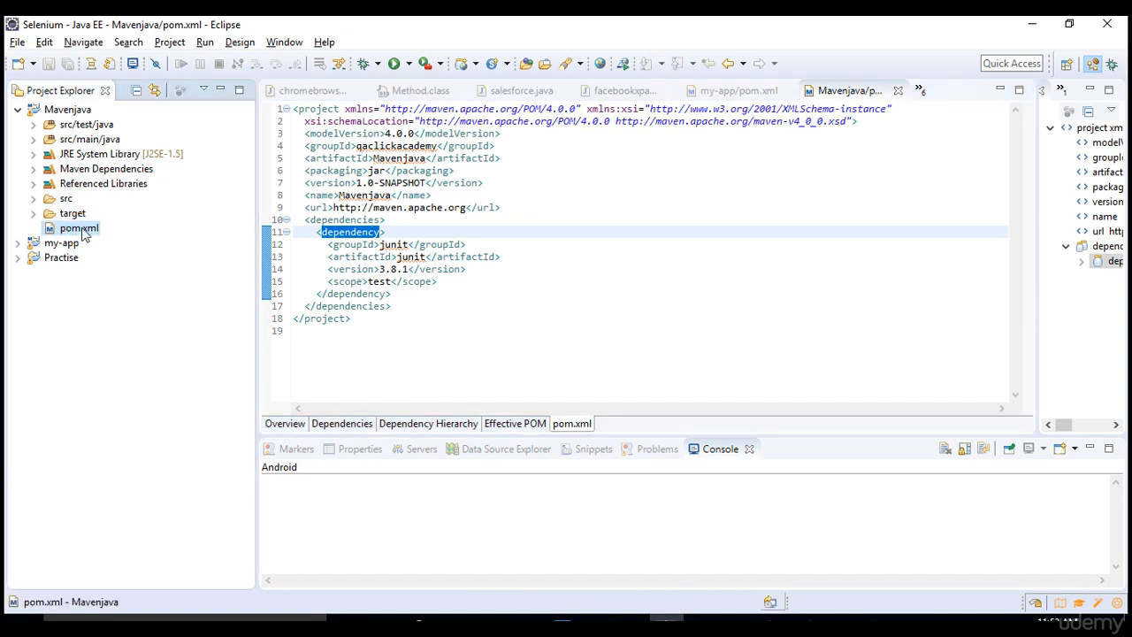
click(33, 125)
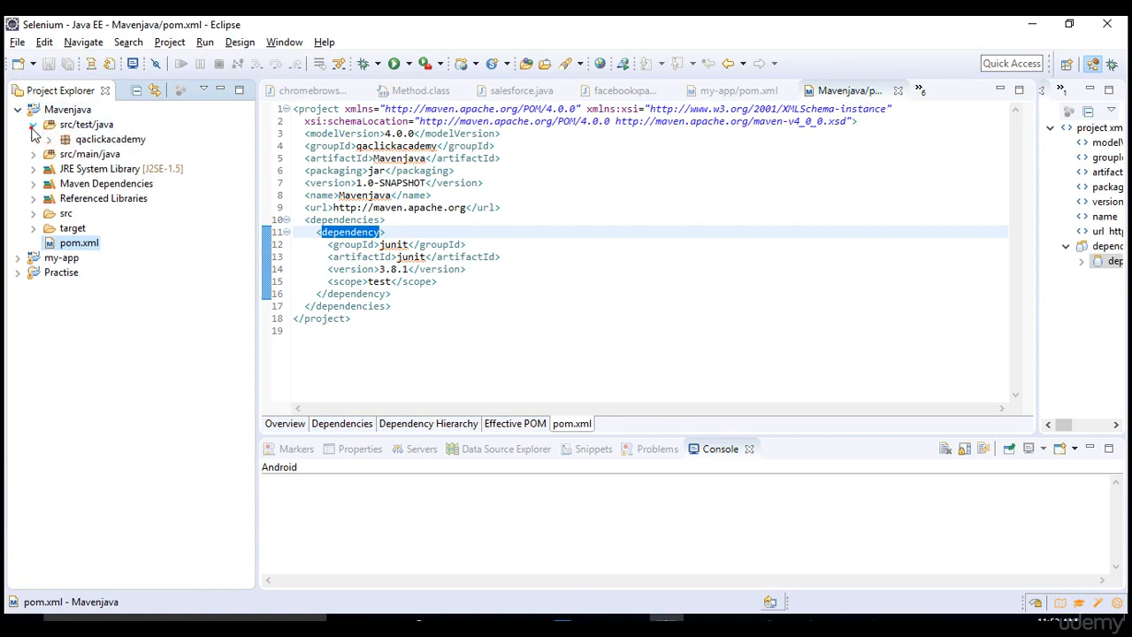
click(32, 153)
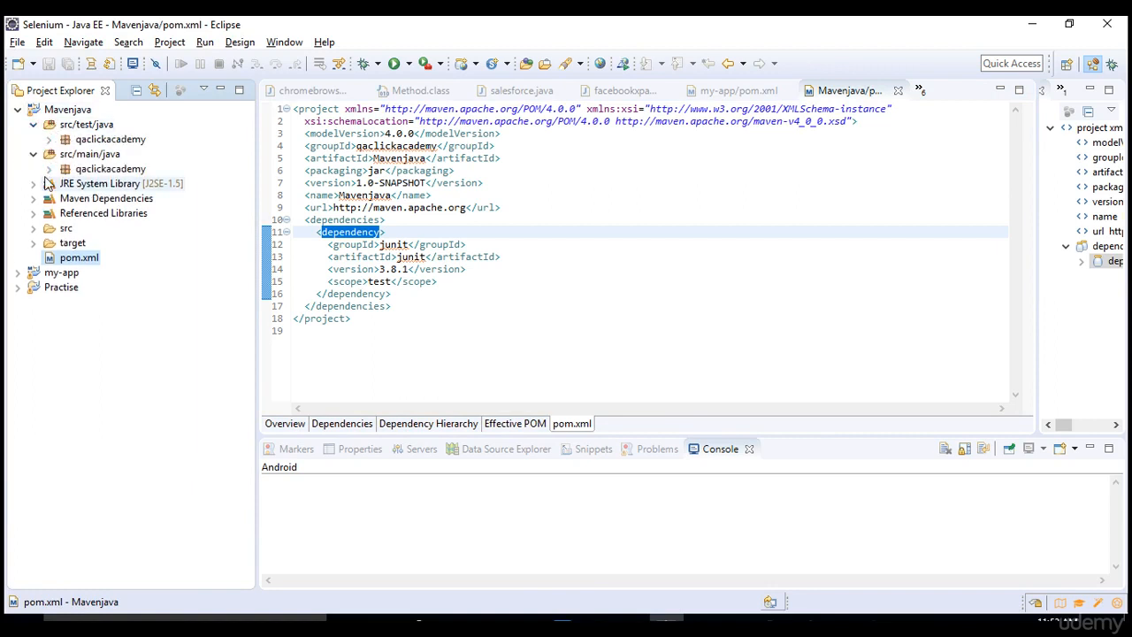
click(32, 183)
click(32, 184)
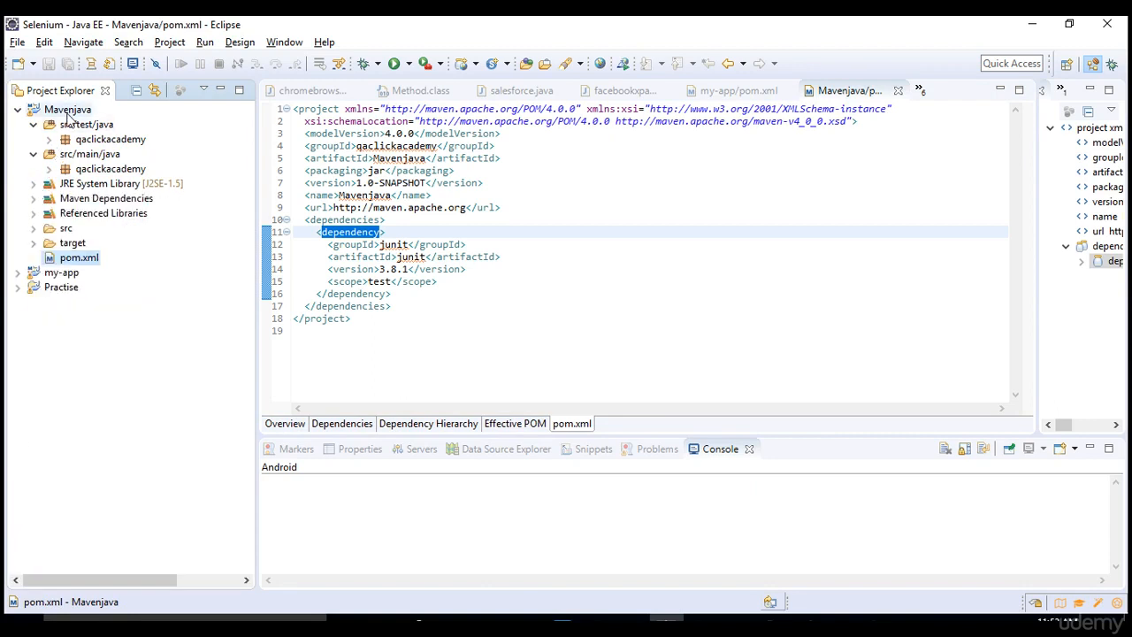
click(34, 125)
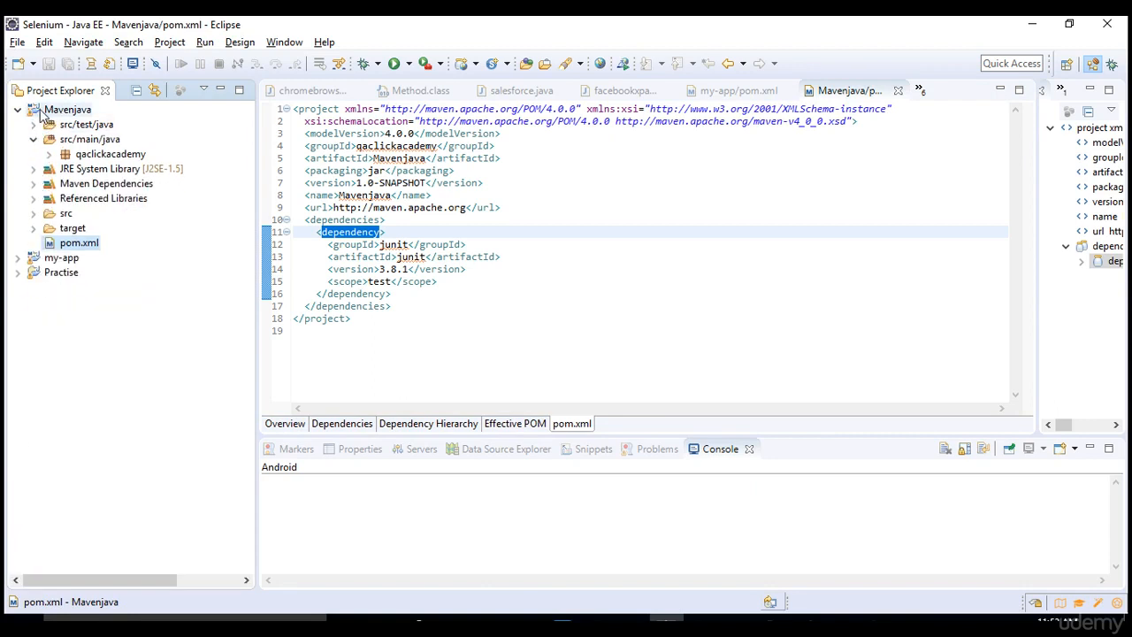
click(19, 109)
click(19, 108)
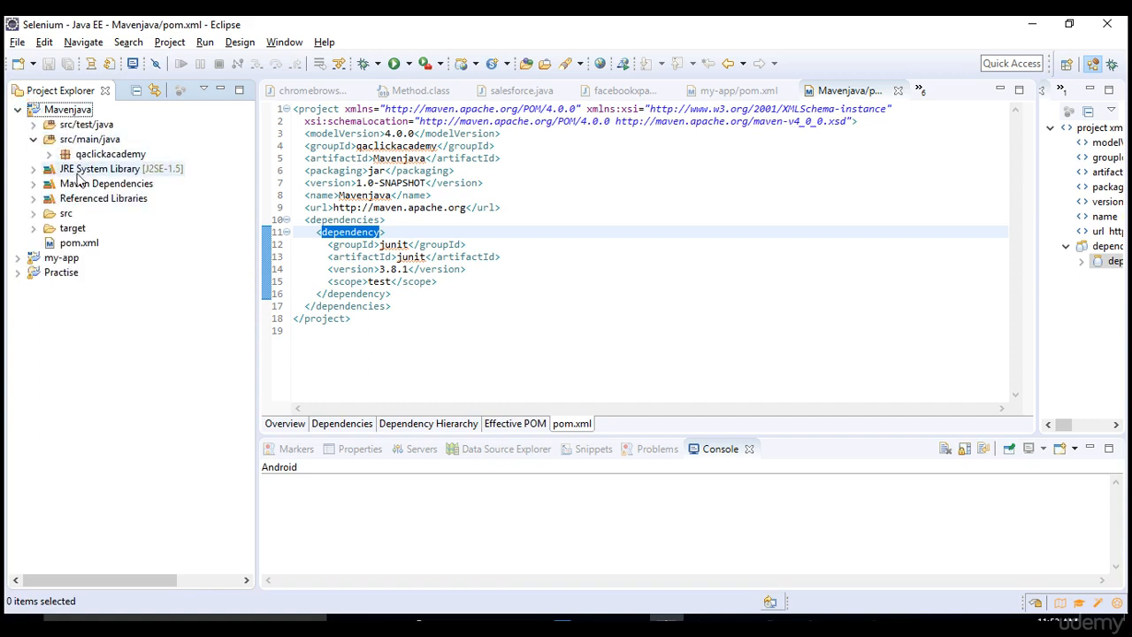
click(96, 246)
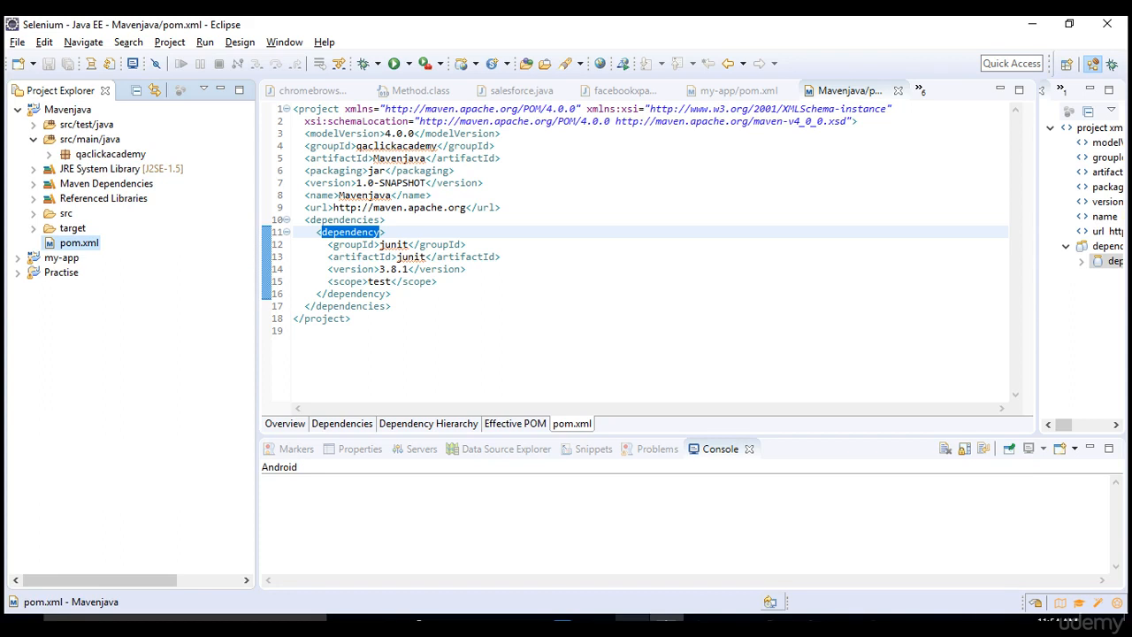
- Review the pom.xml source from the url element through the end of the junit dependency
click(632, 617)
click(942, 233)
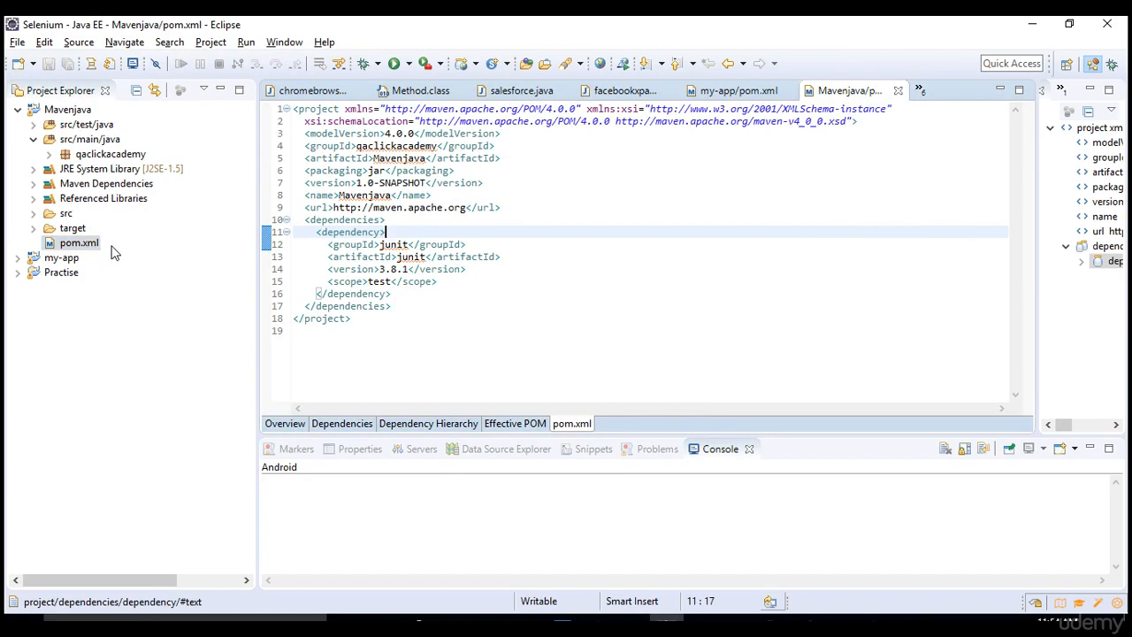
click(432, 193)
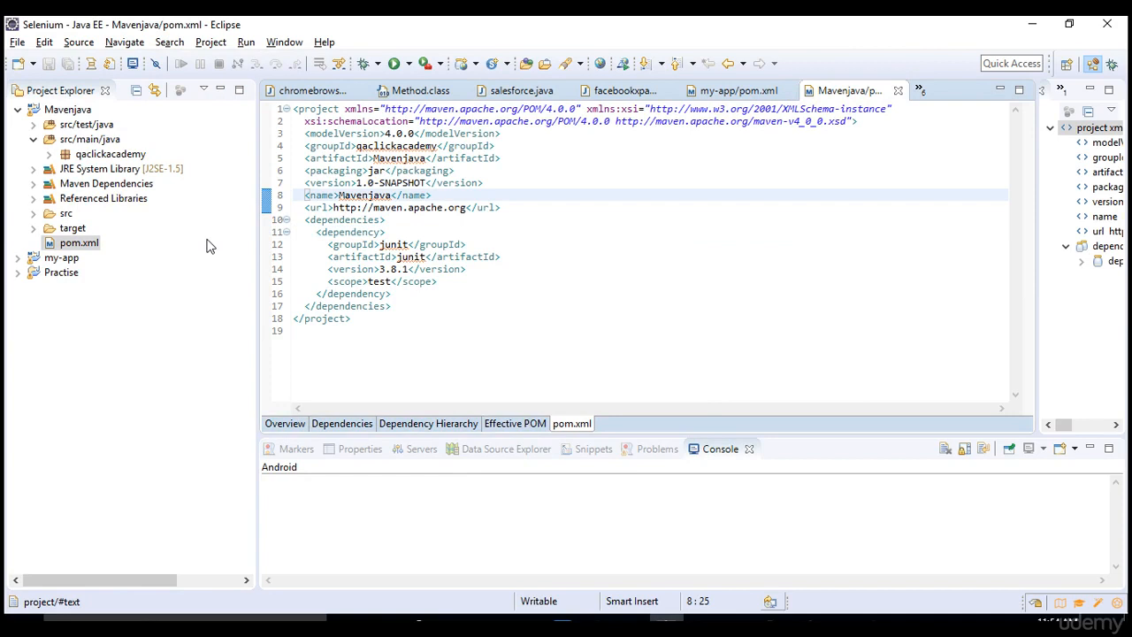
drag(324, 207, 416, 292)
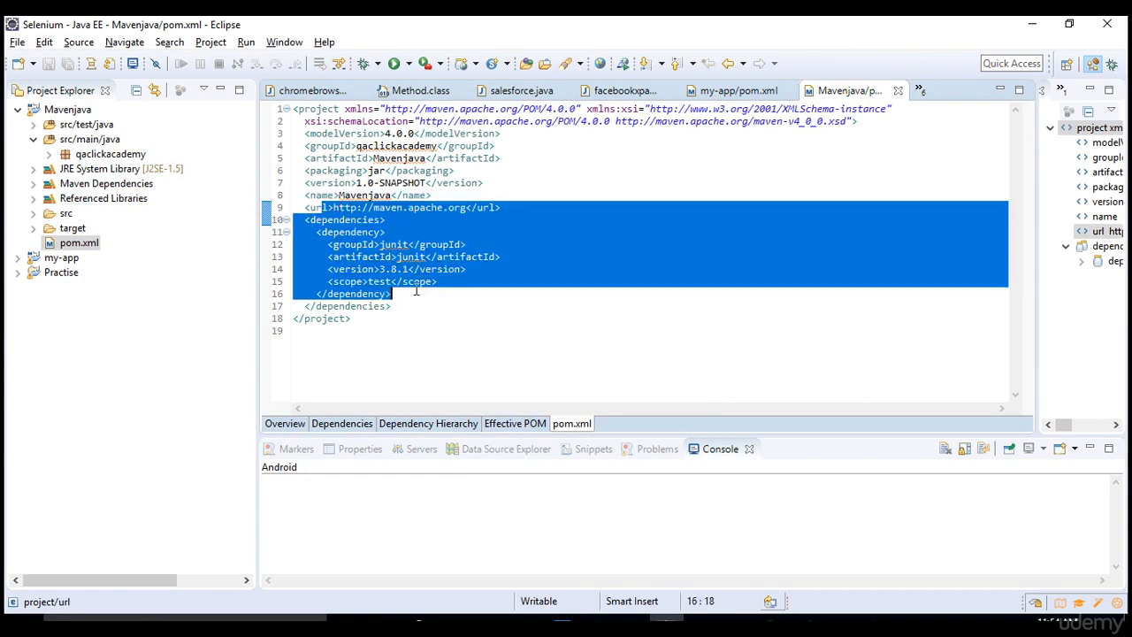
click(415, 292)
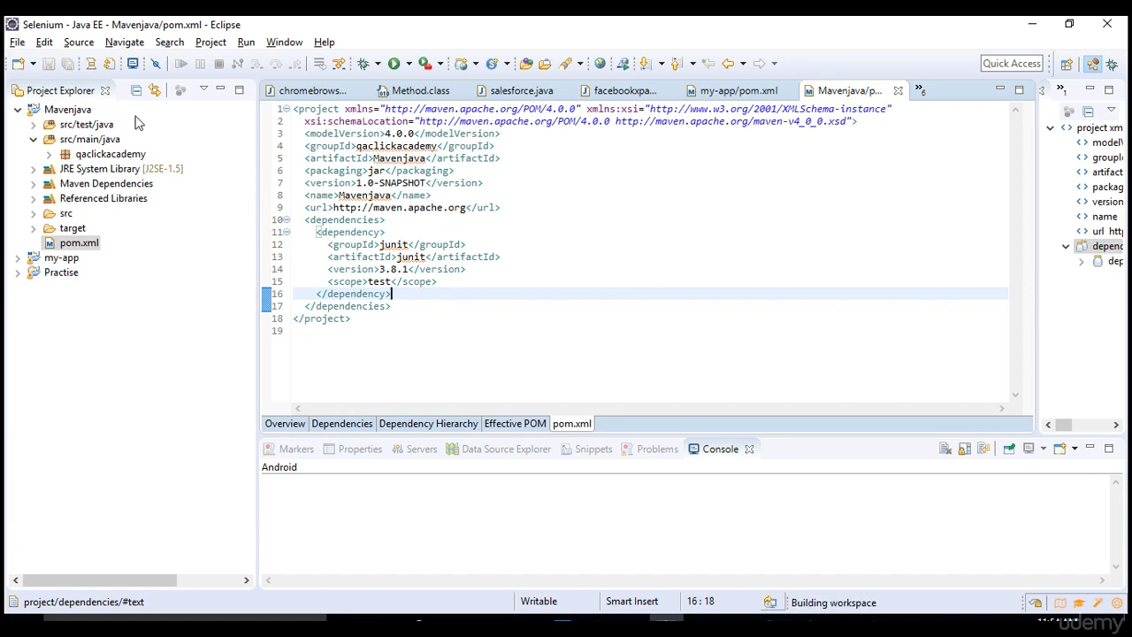
- Collapse src/main/java and review Mavenjava's two source folders and the pom.xml content from groupId through the closing dependencies tag
click(34, 140)
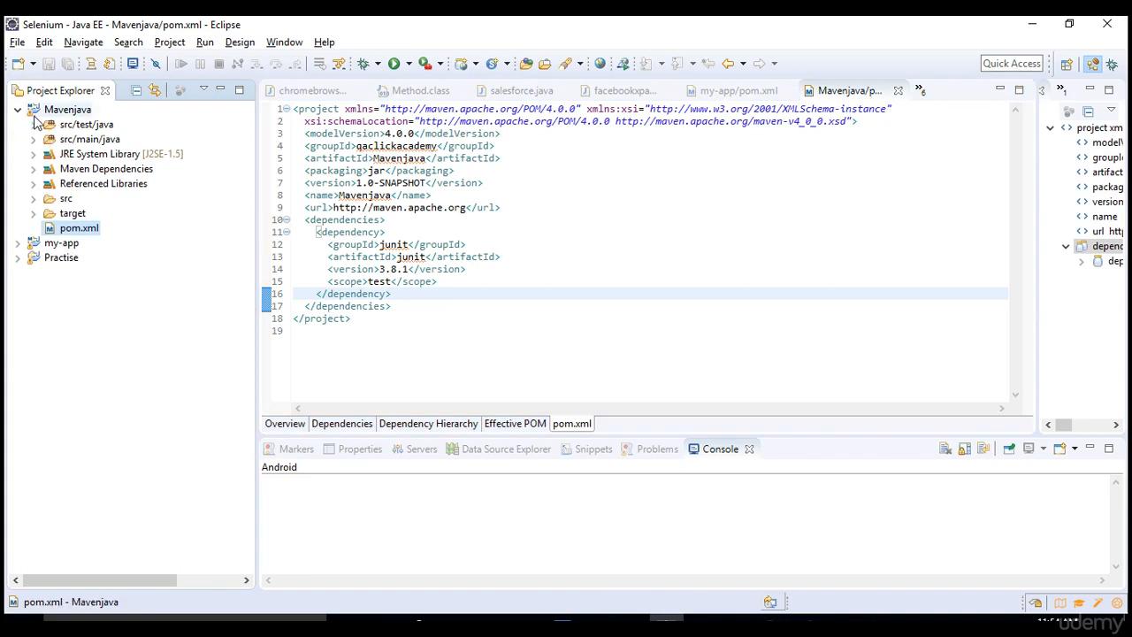
click(87, 127)
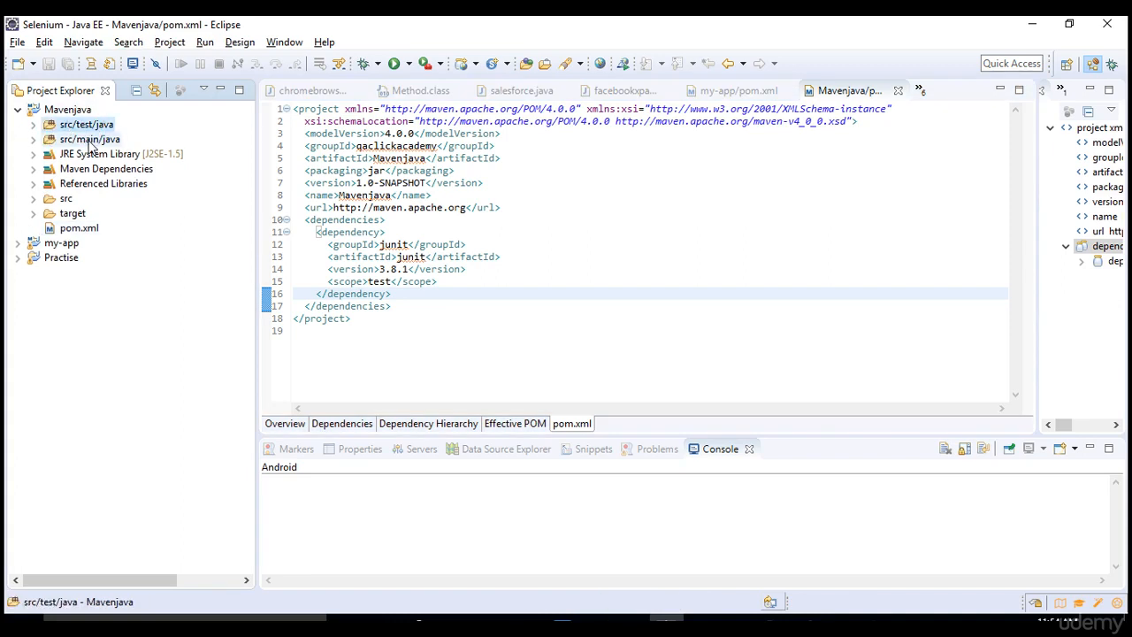
click(92, 142)
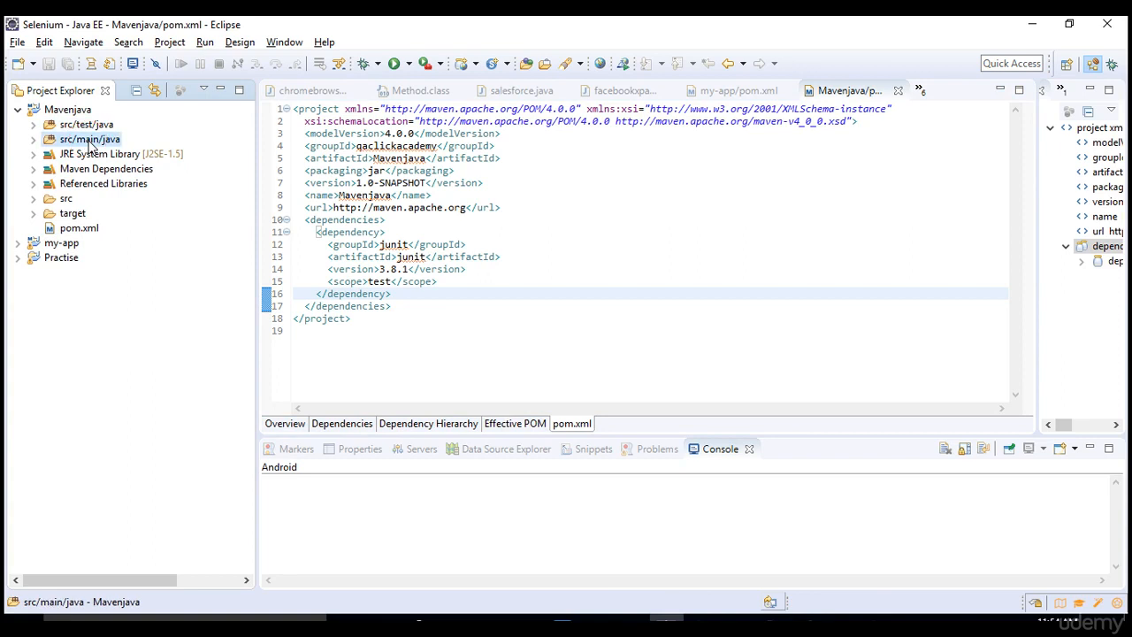
double_click(72, 230)
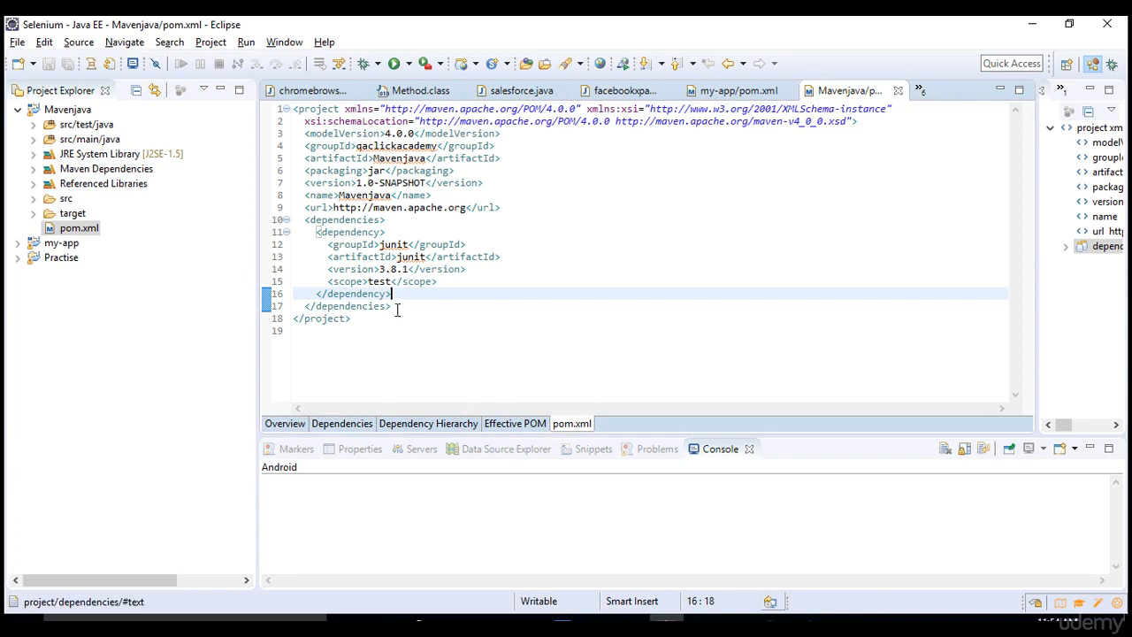
drag(391, 307, 304, 147)
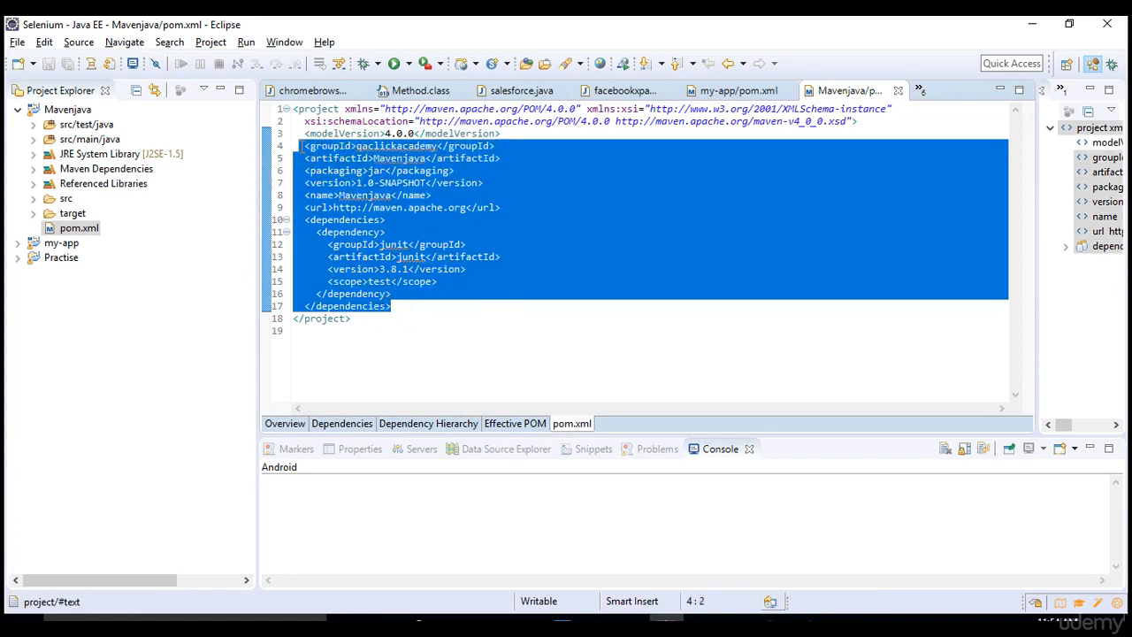
click(395, 207)
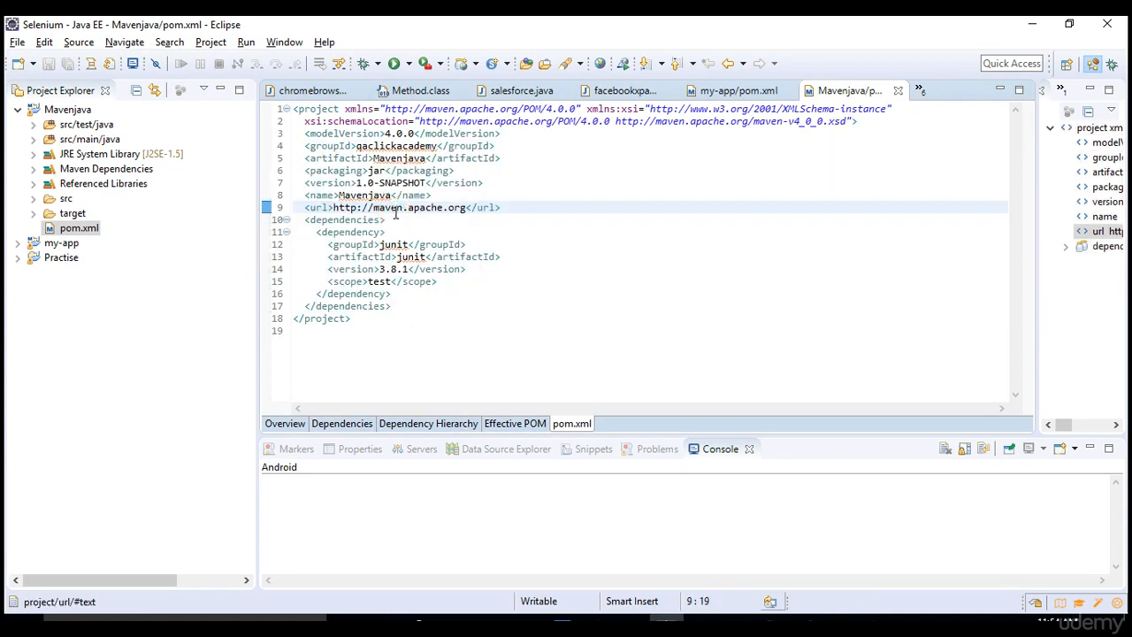